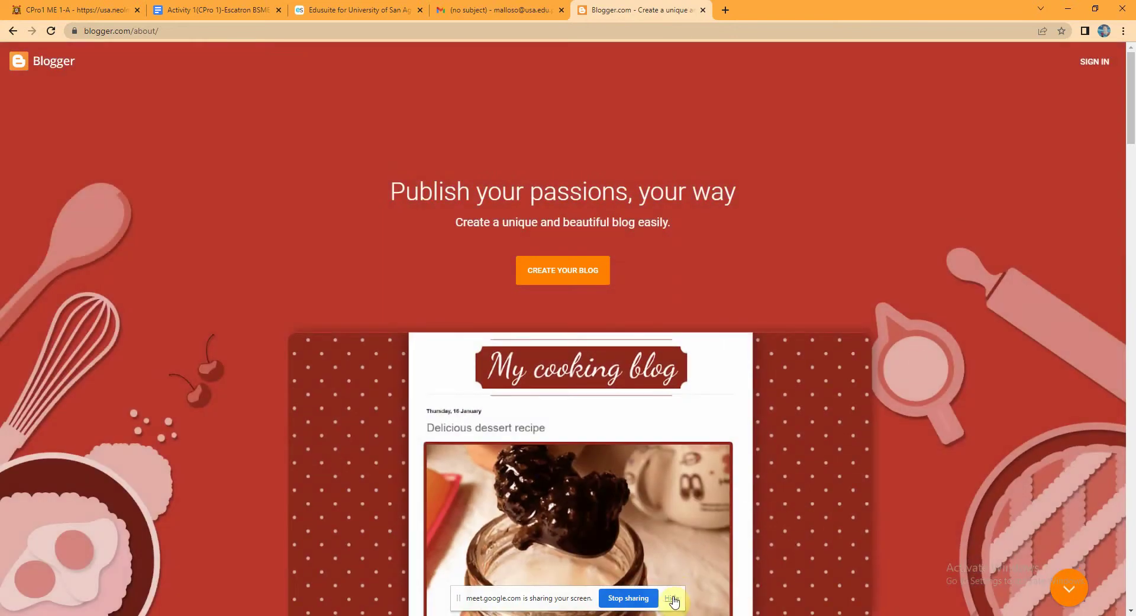
# Step: Sign in to Blogger with the existing Google account
pyautogui.click(673, 597)
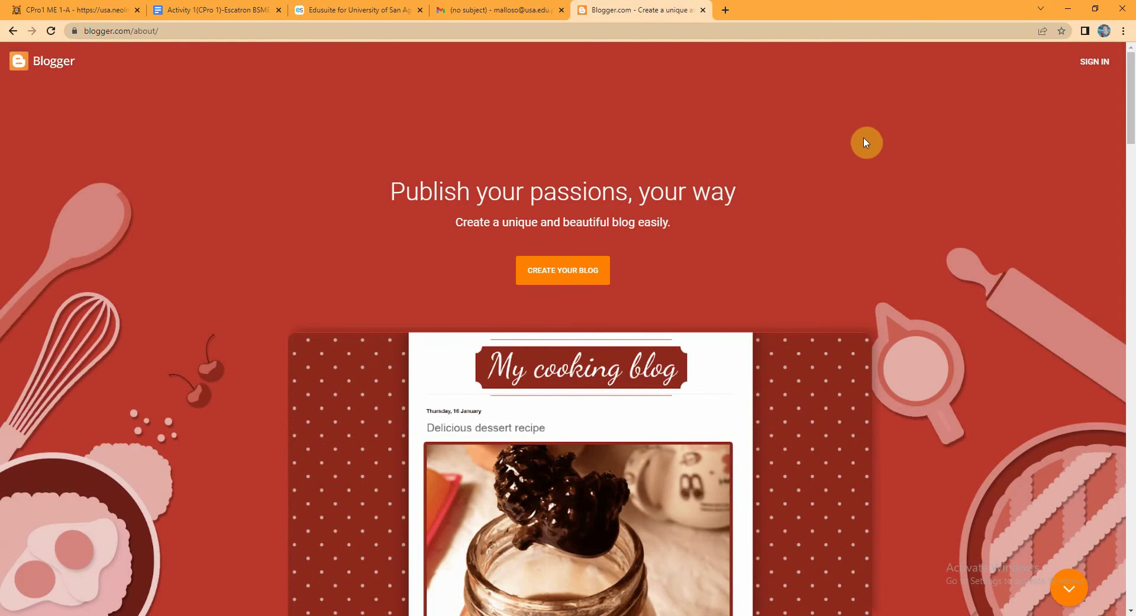
pyautogui.click(1094, 72)
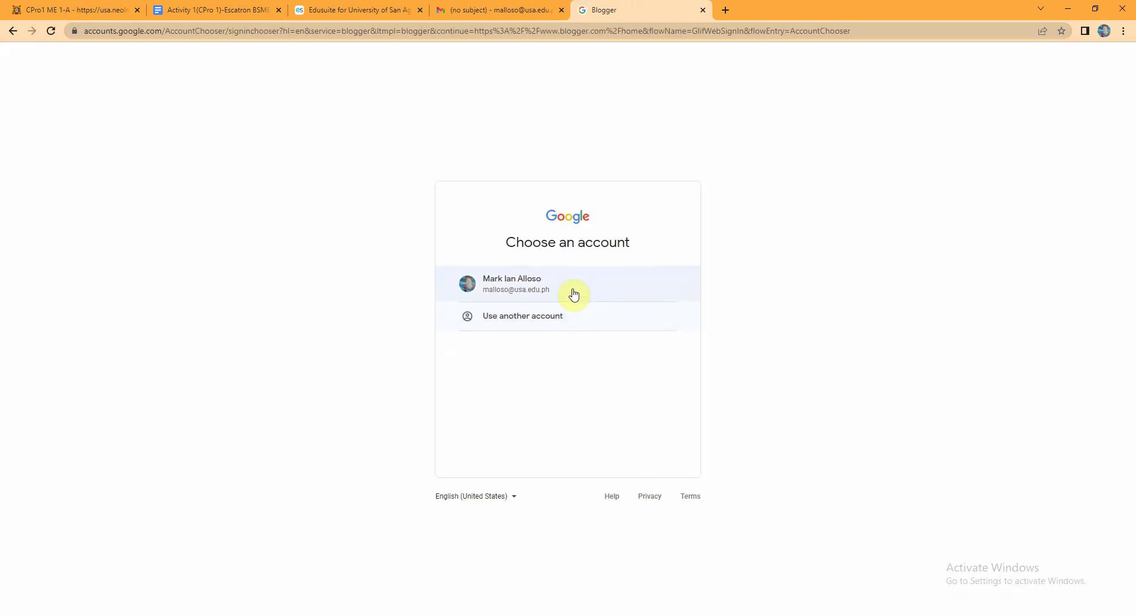
pyautogui.click(572, 290)
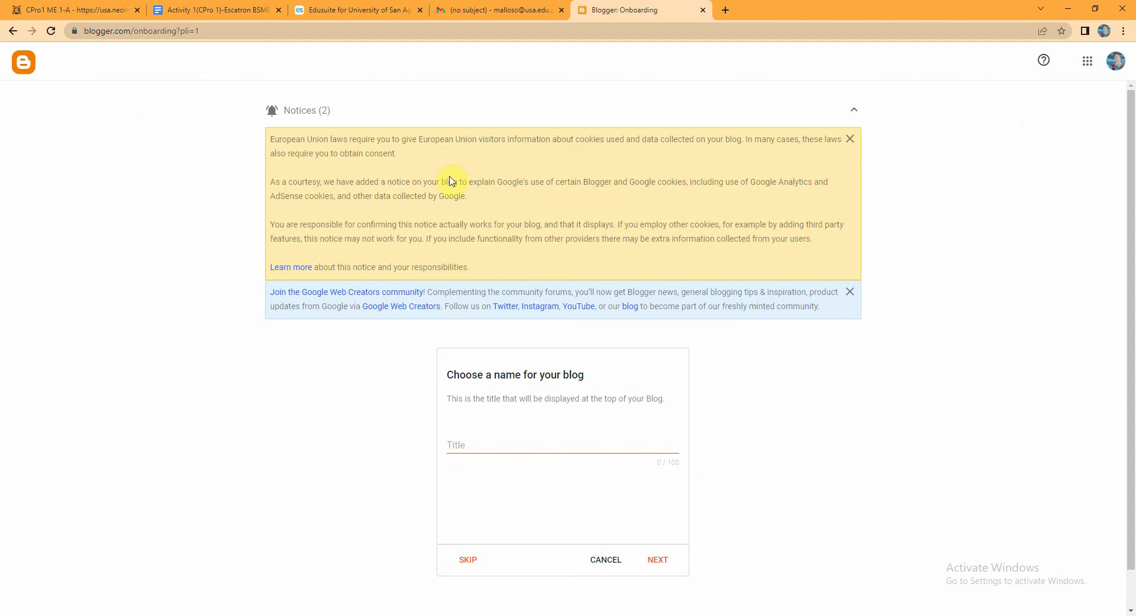
# Step: Dismiss both notices and submit Blog Example Website as the new blog's title
pyautogui.click(851, 138)
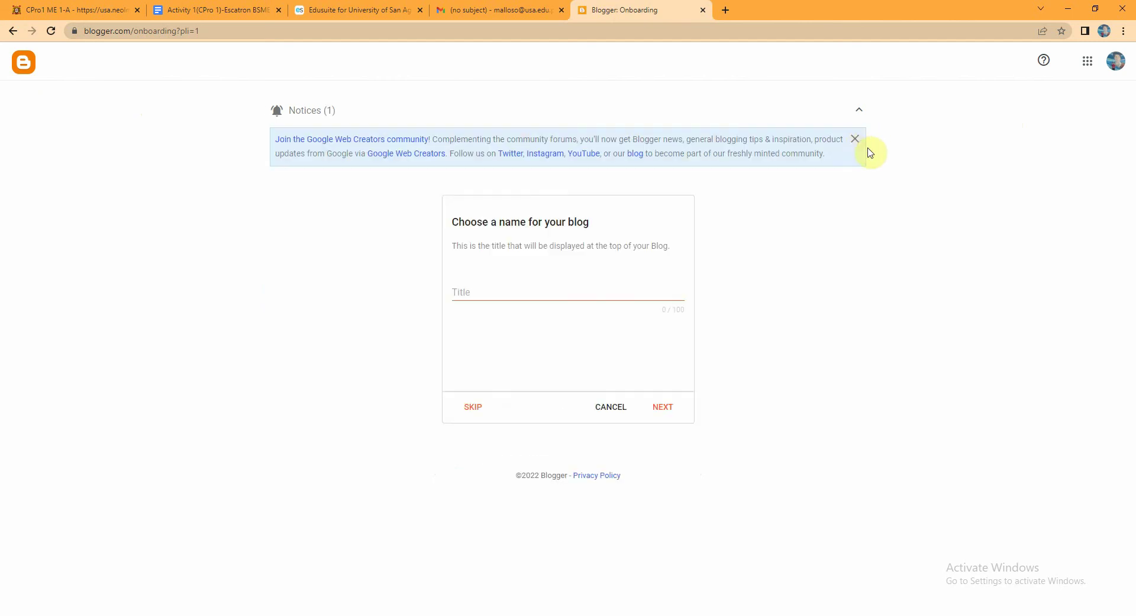
pyautogui.click(856, 139)
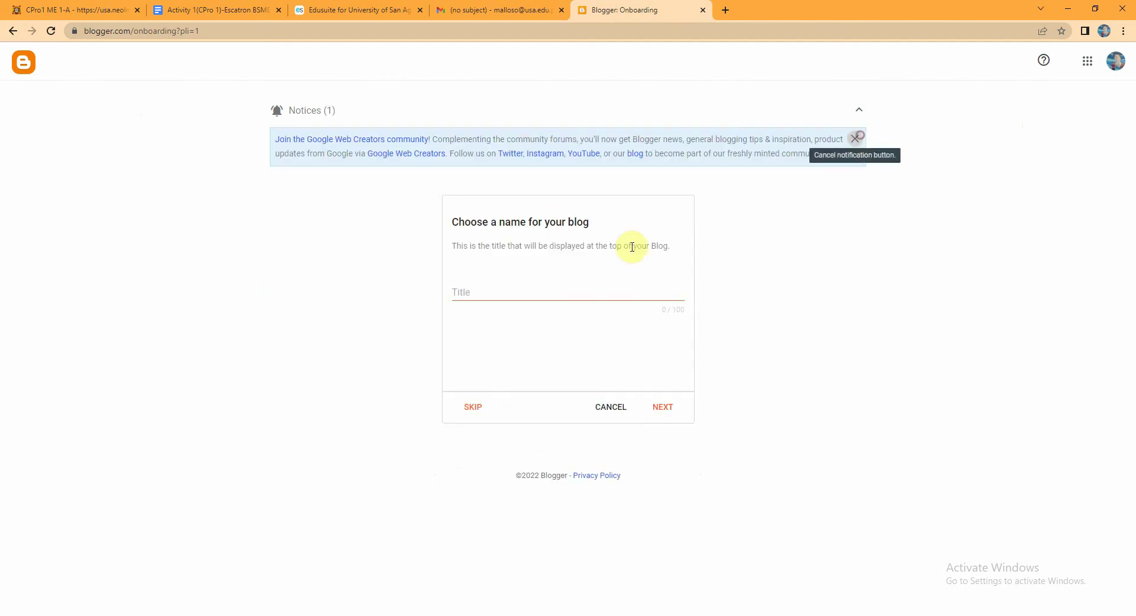
pyautogui.click(592, 215)
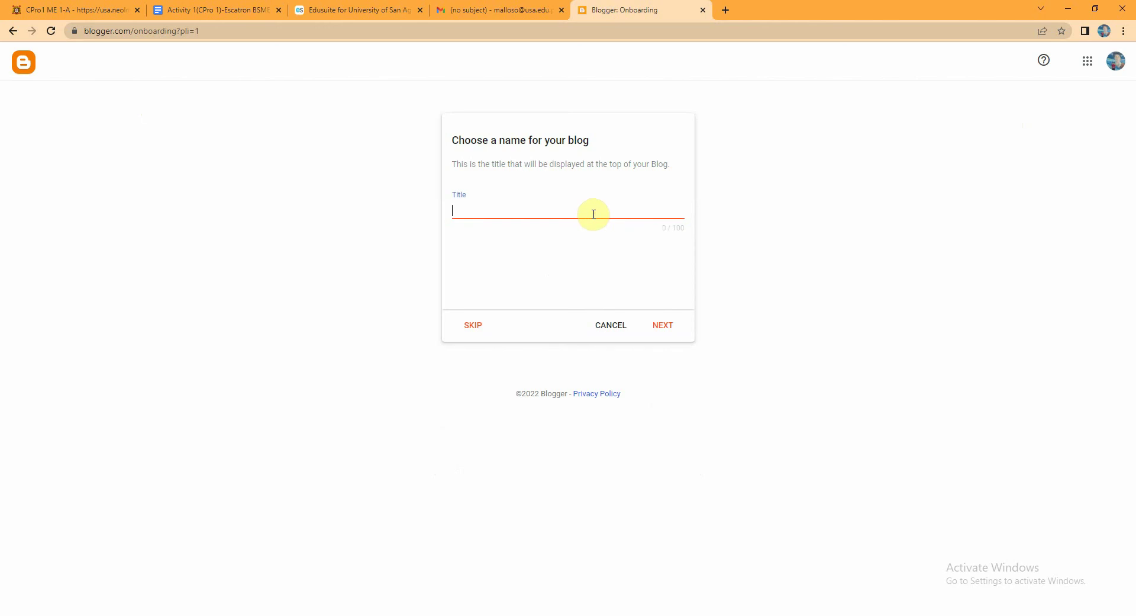
pyautogui.write('Blog Example Website')
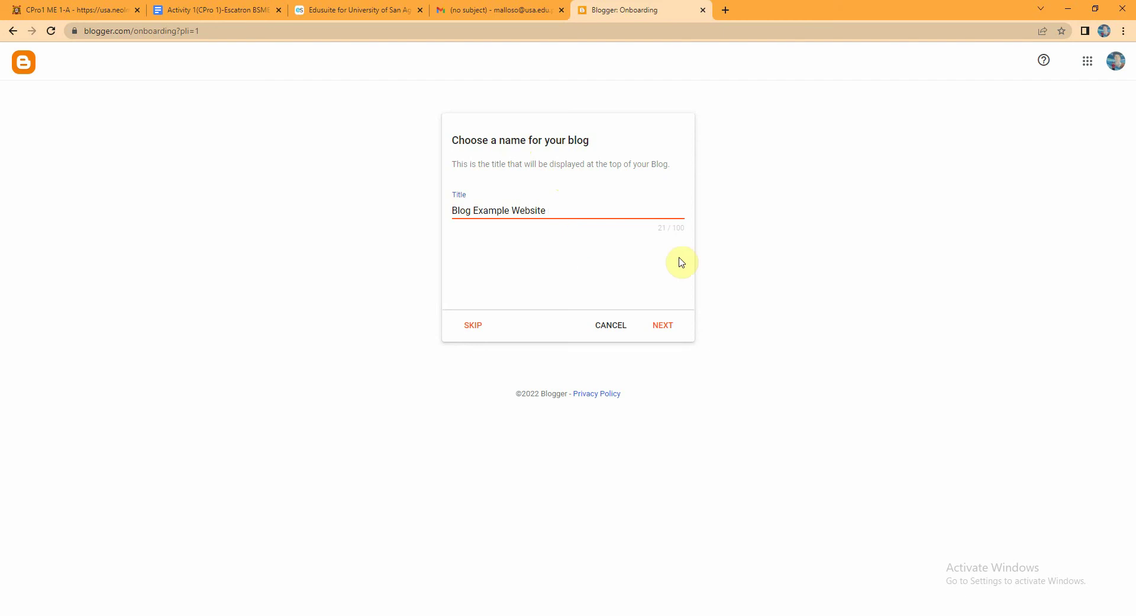
pyautogui.click(667, 331)
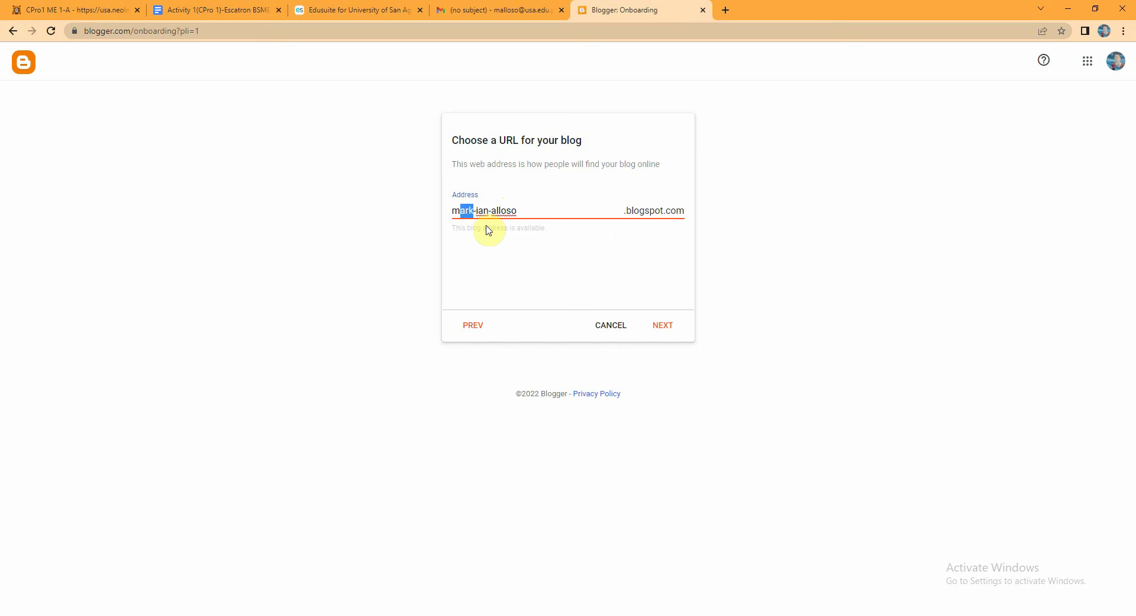
# Step: Enter the owner's hyphenated full name as the blogspot.com address and accept it
pyautogui.press('BackSpace')
pyautogui.write('ark')
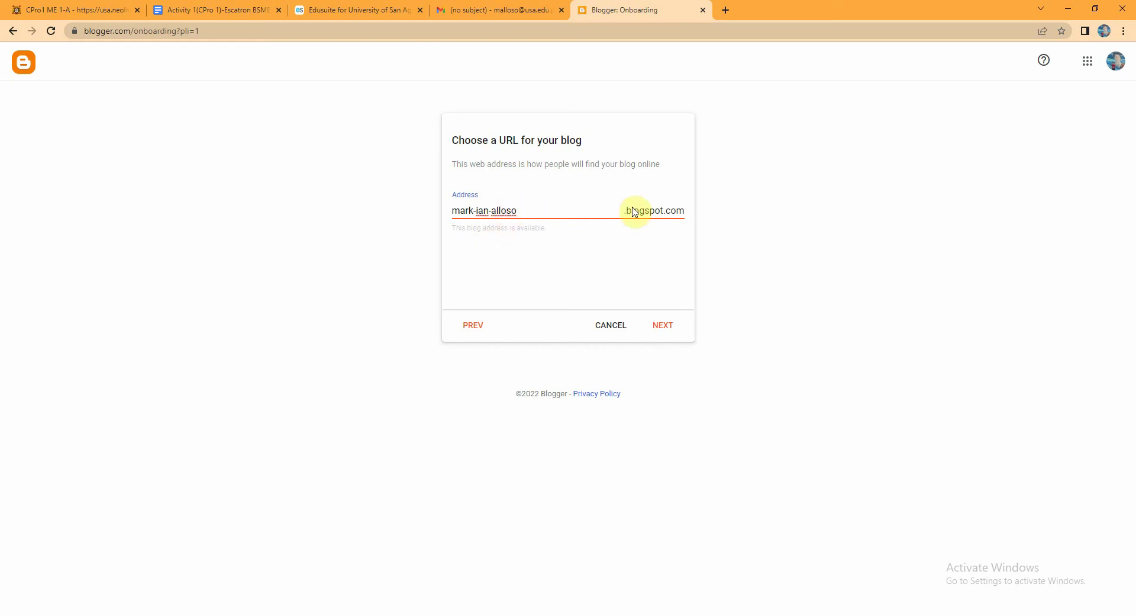
pyautogui.click(672, 257)
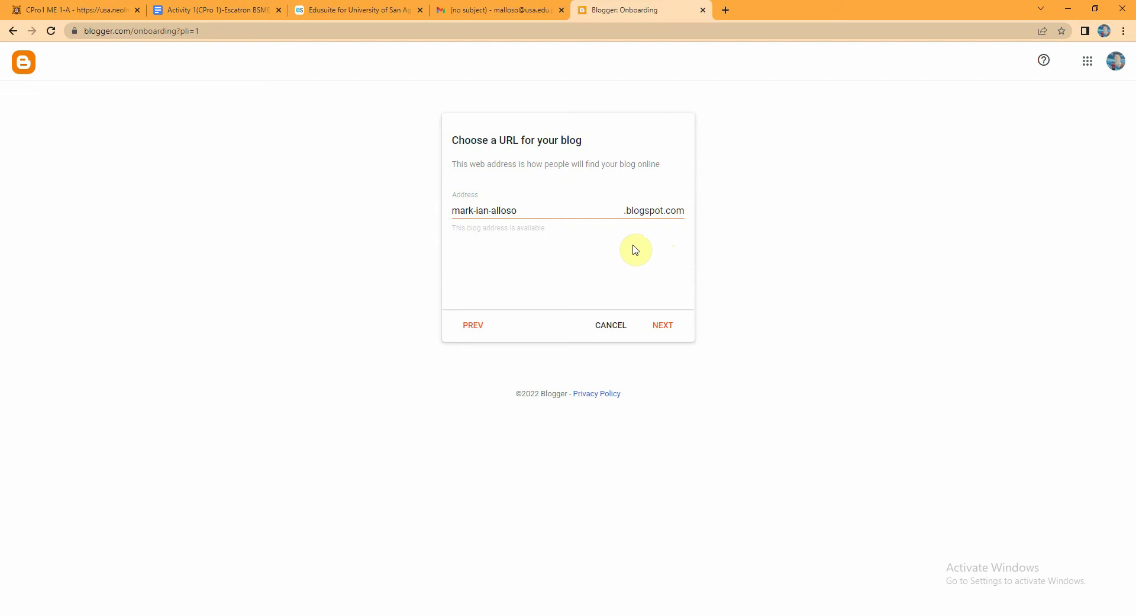
pyautogui.click(664, 327)
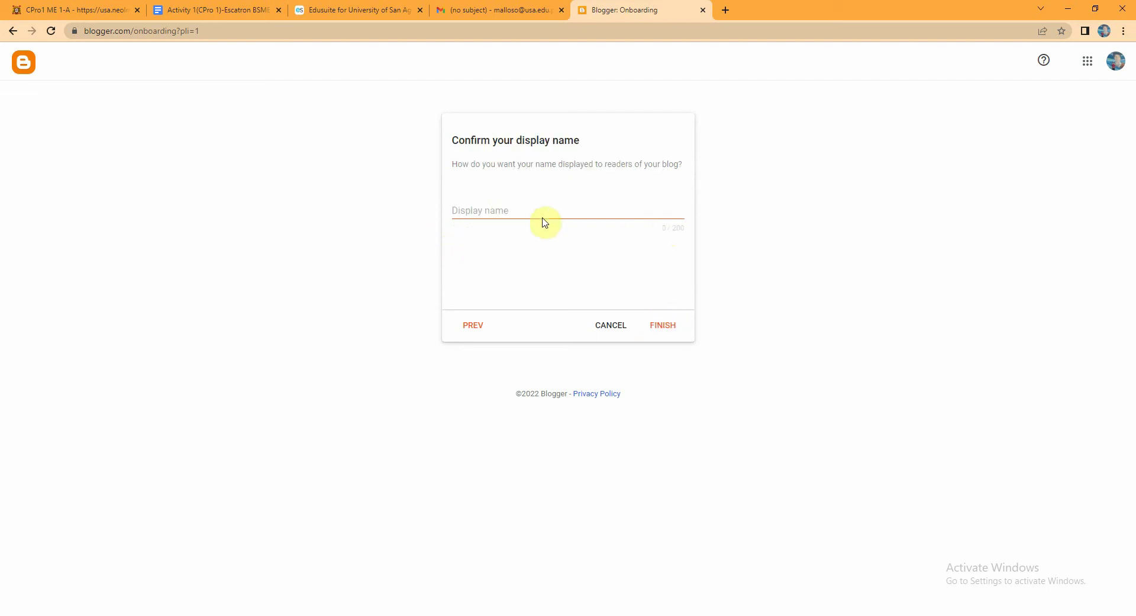
# Step: Set the display name to My ME Musings and finish creating the blog
pyautogui.click(551, 207)
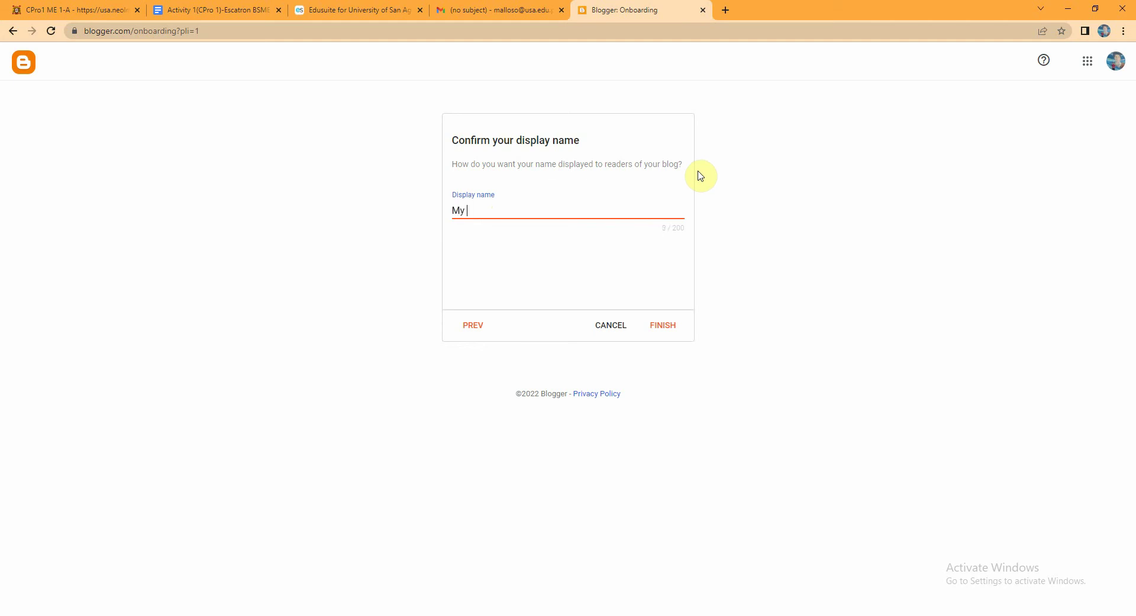
pyautogui.write('ME Musings')
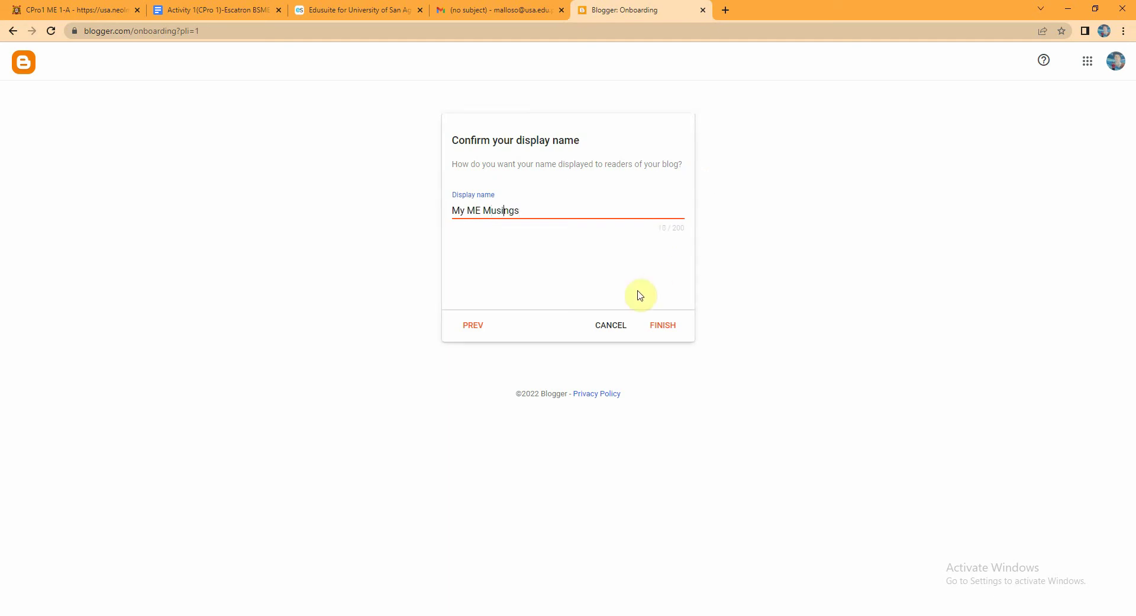
pyautogui.click(656, 325)
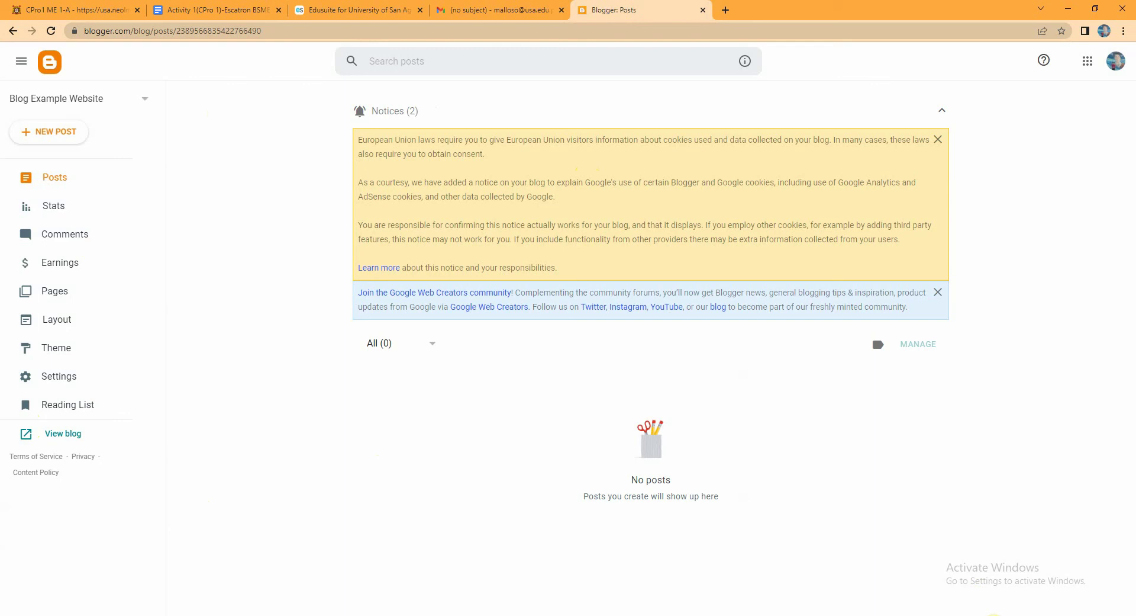
# Step: Open the blog's theme gallery and view the enlarged Contempo Light theme with its colour variants
pyautogui.click(975, 613)
pyautogui.click(271, 294)
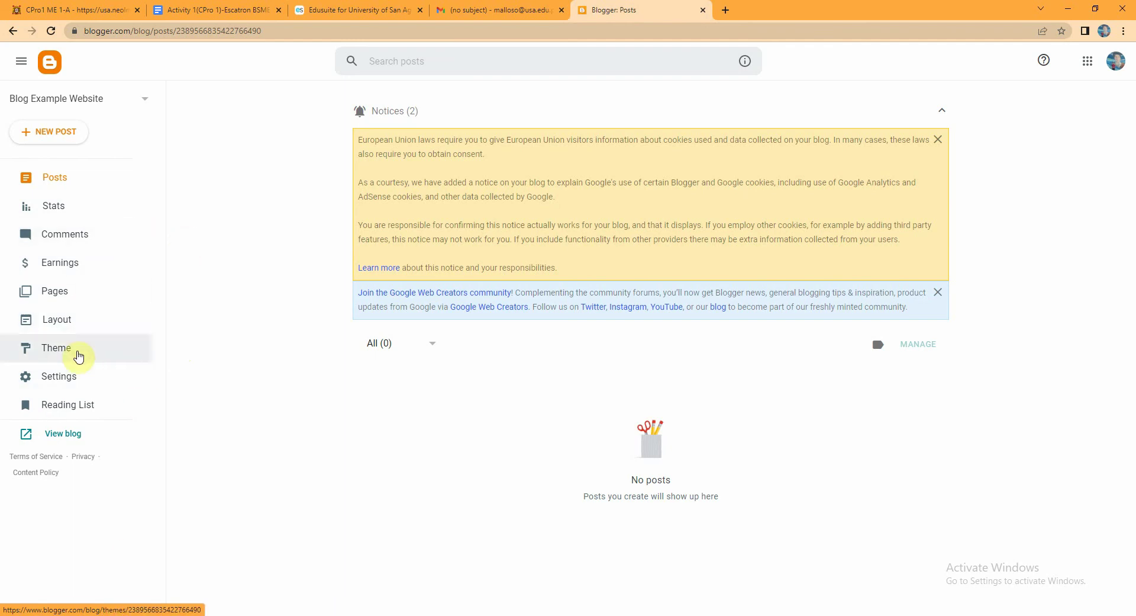
pyautogui.click(83, 357)
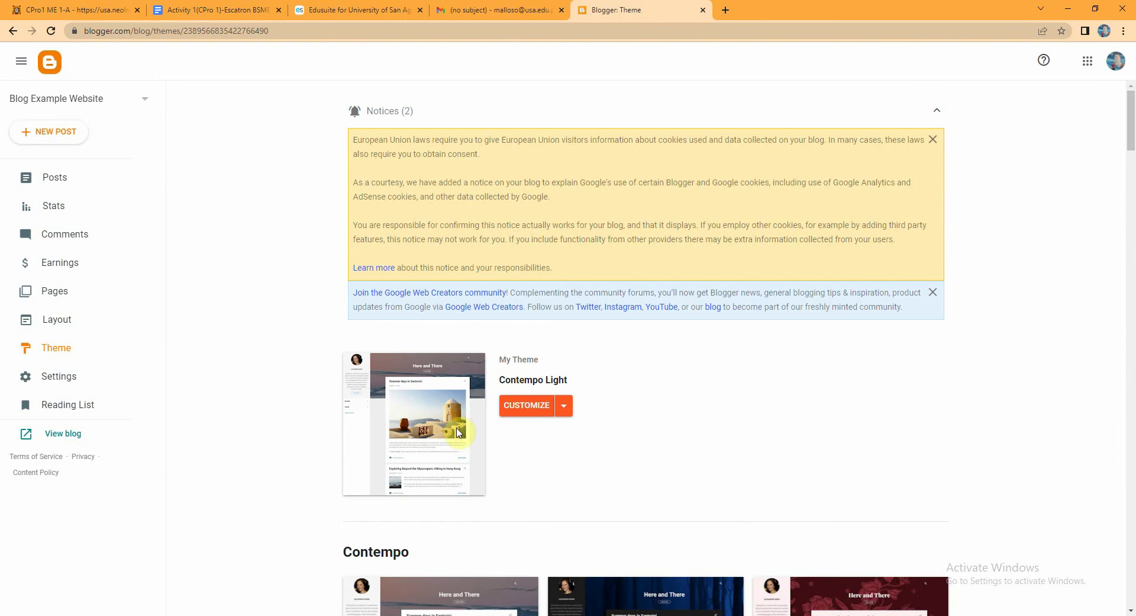
pyautogui.scroll(-3, 705, 406)
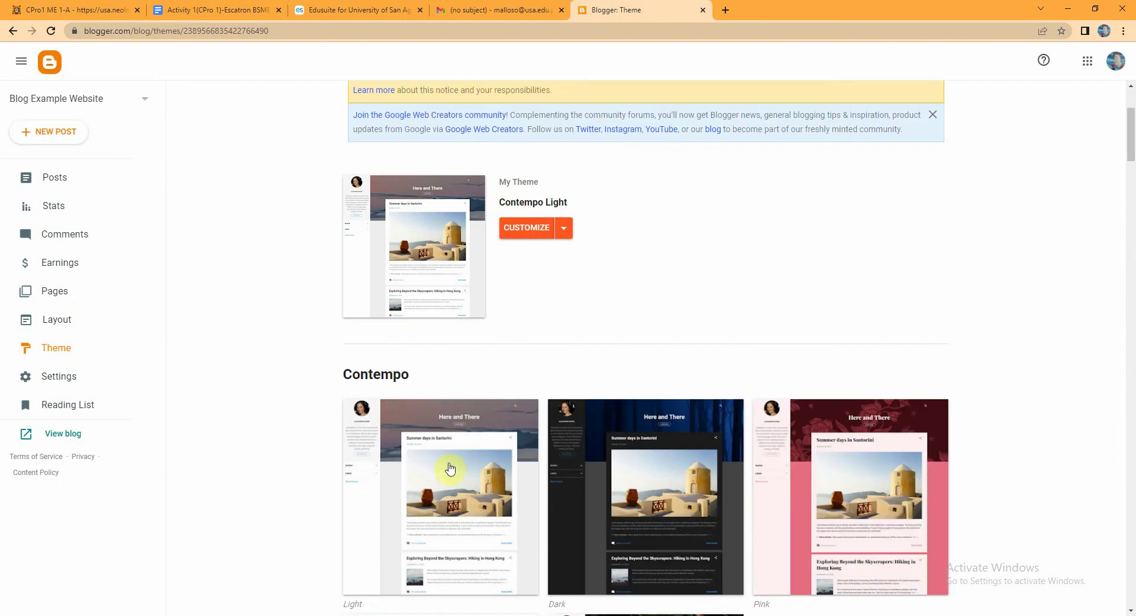
pyautogui.click(470, 437)
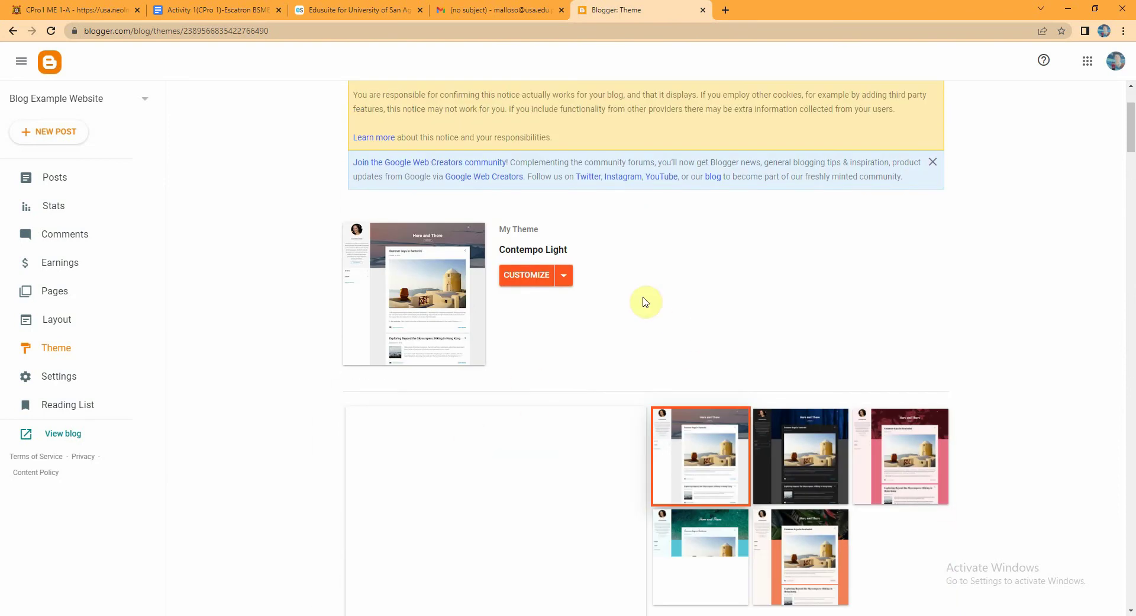
pyautogui.scroll(-8, 651, 293)
pyautogui.scroll(6, 658, 288)
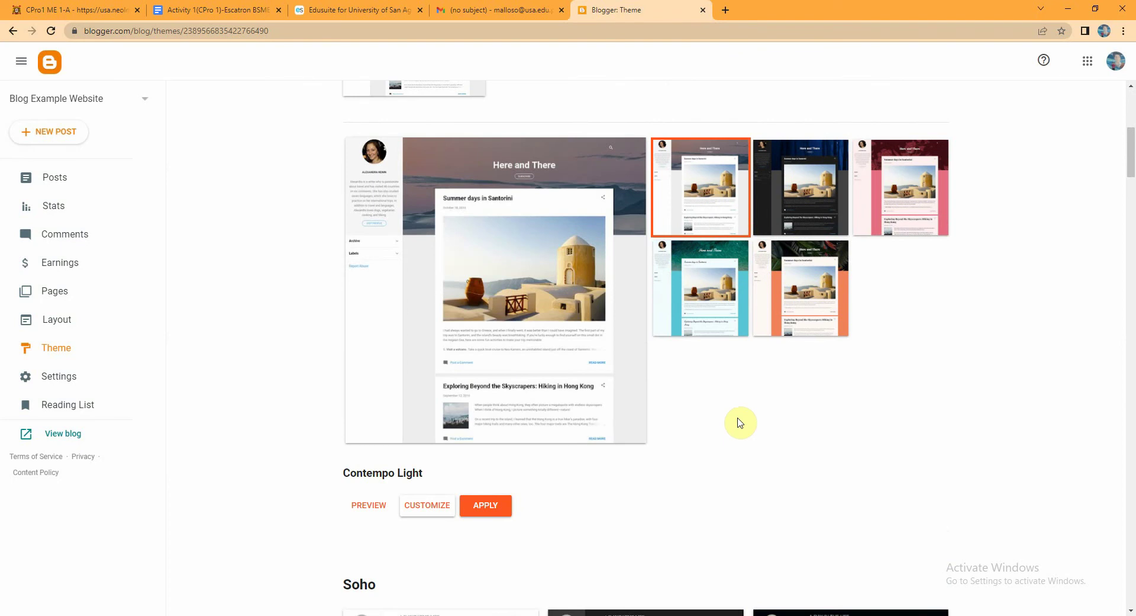
pyautogui.scroll(-2, 911, 335)
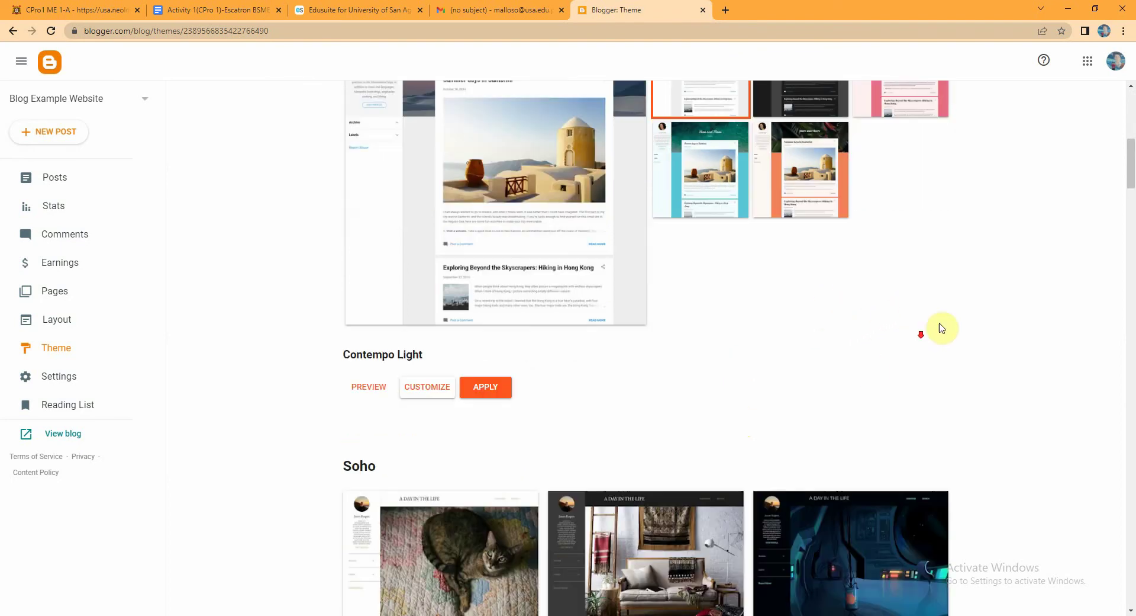
# Step: Look through the Soho and Emporio themes and view the Emporio Apron variant enlarged
pyautogui.scroll(-3, 965, 320)
pyautogui.scroll(-6, 685, 416)
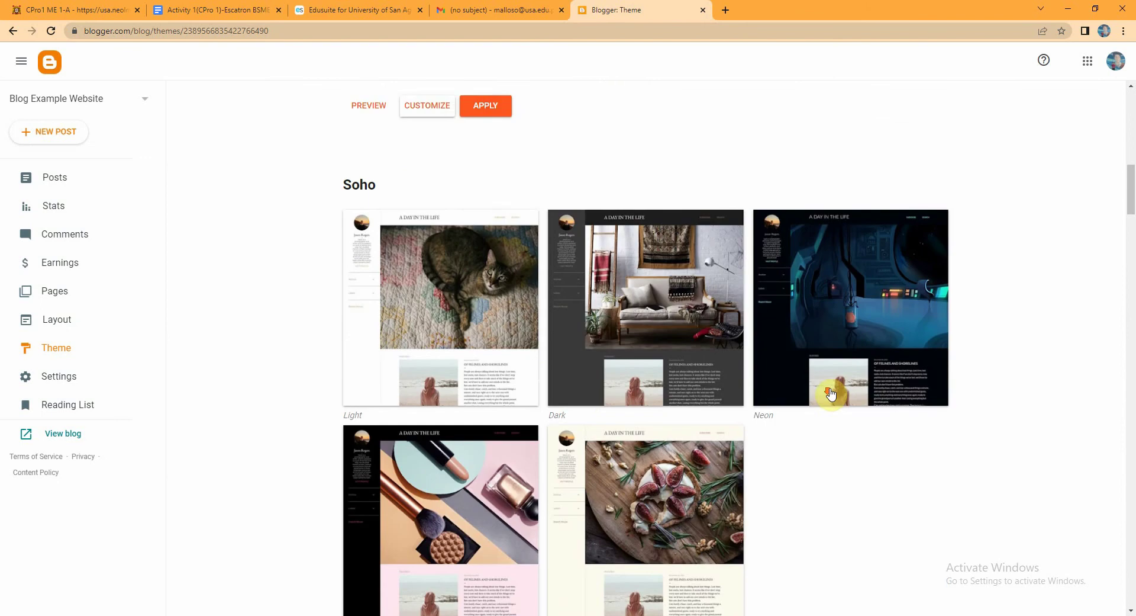
pyautogui.scroll(-4, 747, 378)
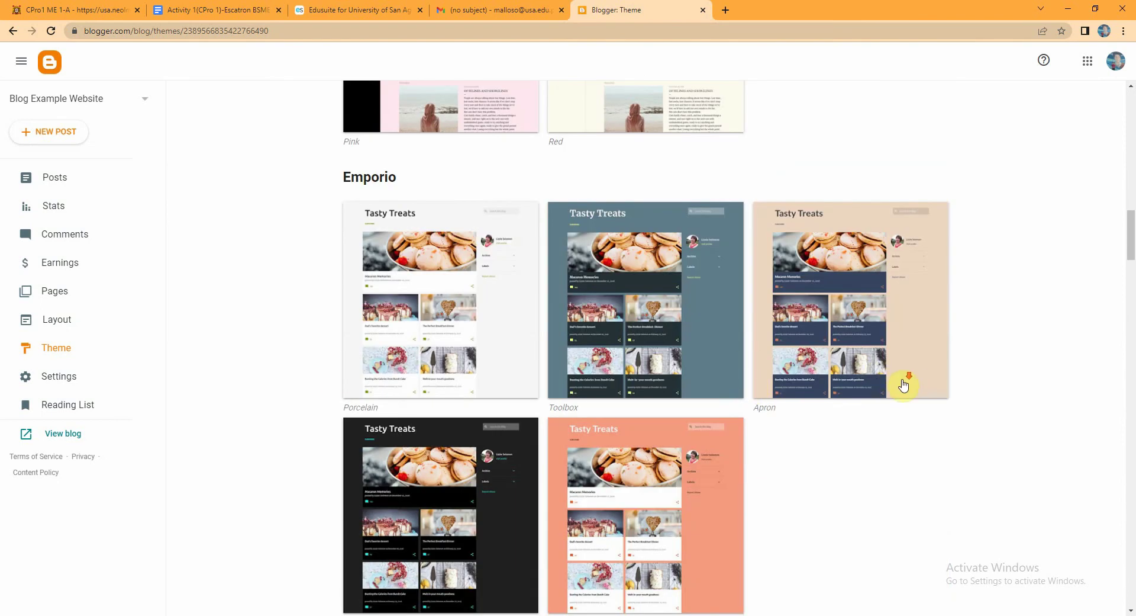
pyautogui.scroll(-2, 897, 355)
pyautogui.click(902, 249)
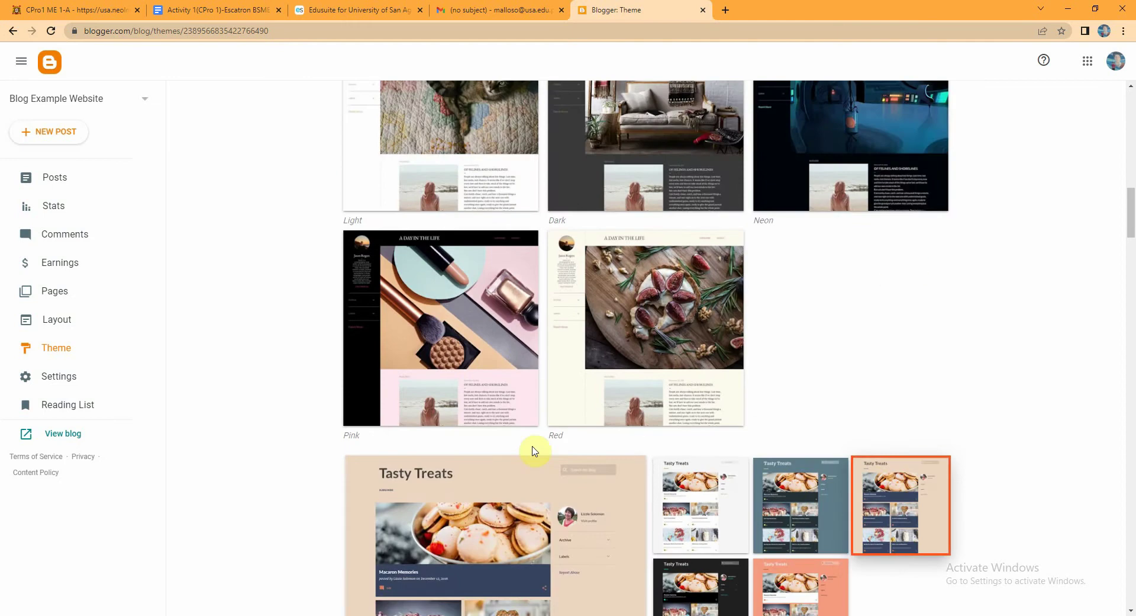
pyautogui.scroll(-5, 668, 451)
pyautogui.scroll(7, 668, 450)
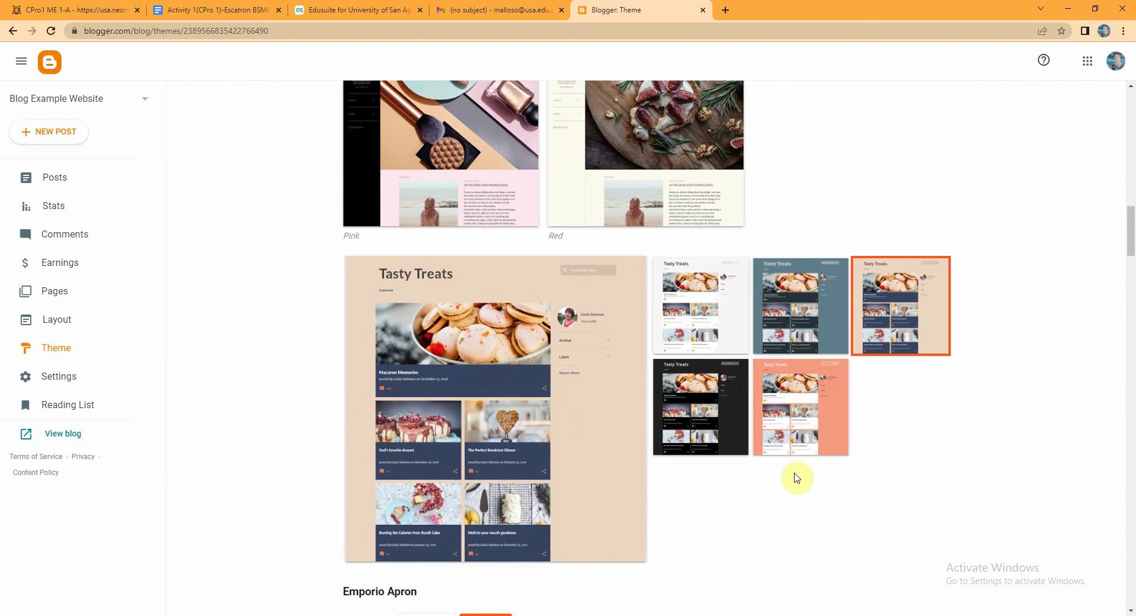
# Step: Examine the Notable, Essential and Simple themes, and return to the current theme at the gallery's start
pyautogui.scroll(-8, 880, 444)
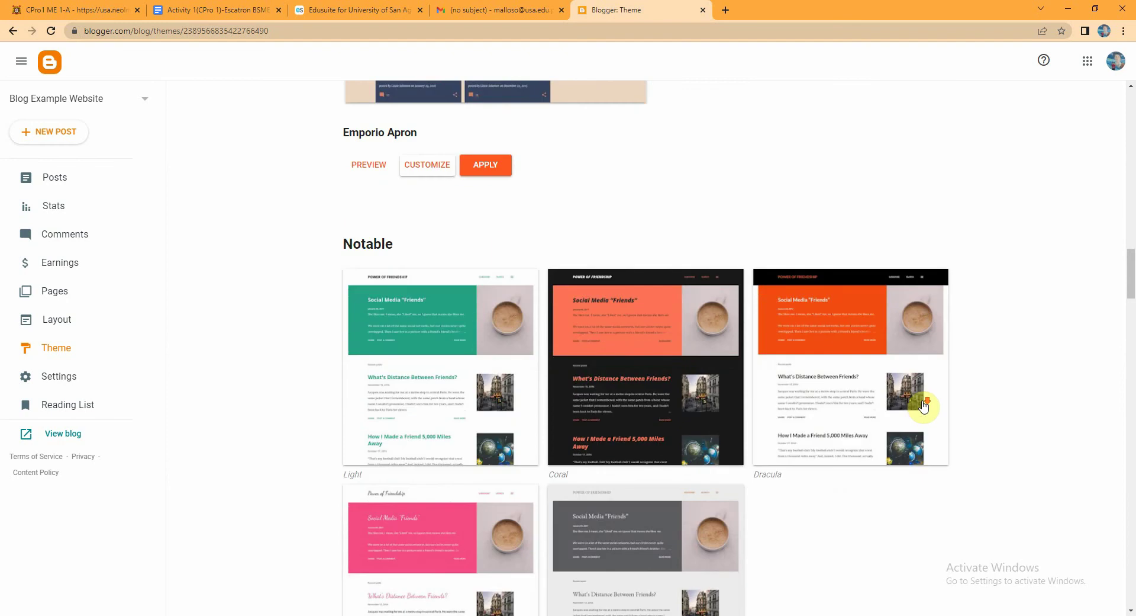
pyautogui.scroll(-10, 924, 406)
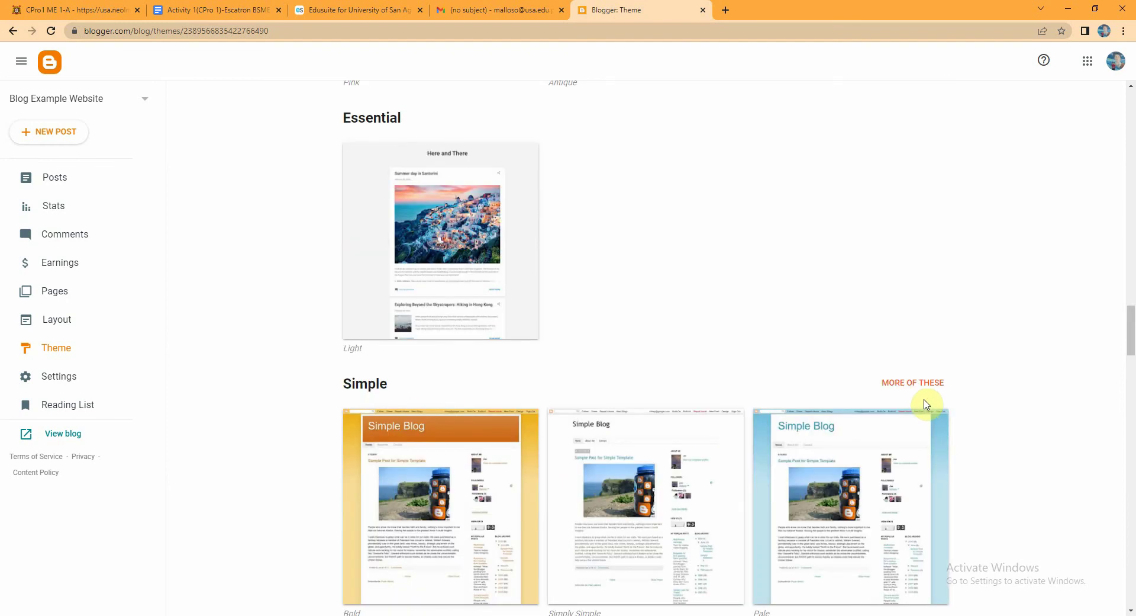
pyautogui.scroll(-2, 403, 379)
pyautogui.scroll(4, 770, 388)
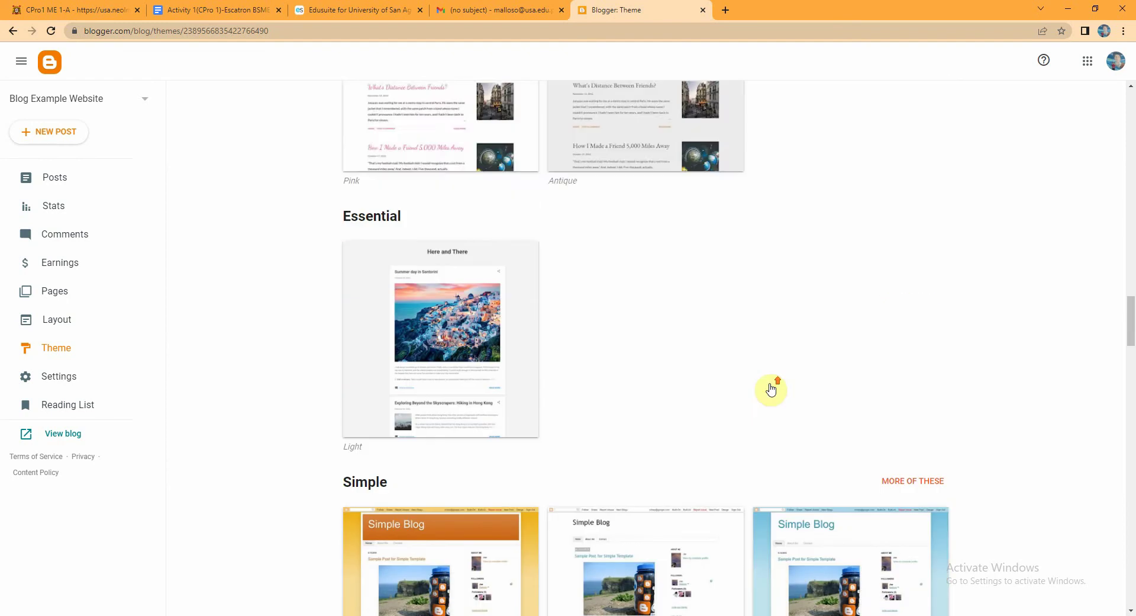
pyautogui.scroll(-3, 568, 431)
pyautogui.scroll(7, 592, 396)
pyautogui.scroll(20, 681, 414)
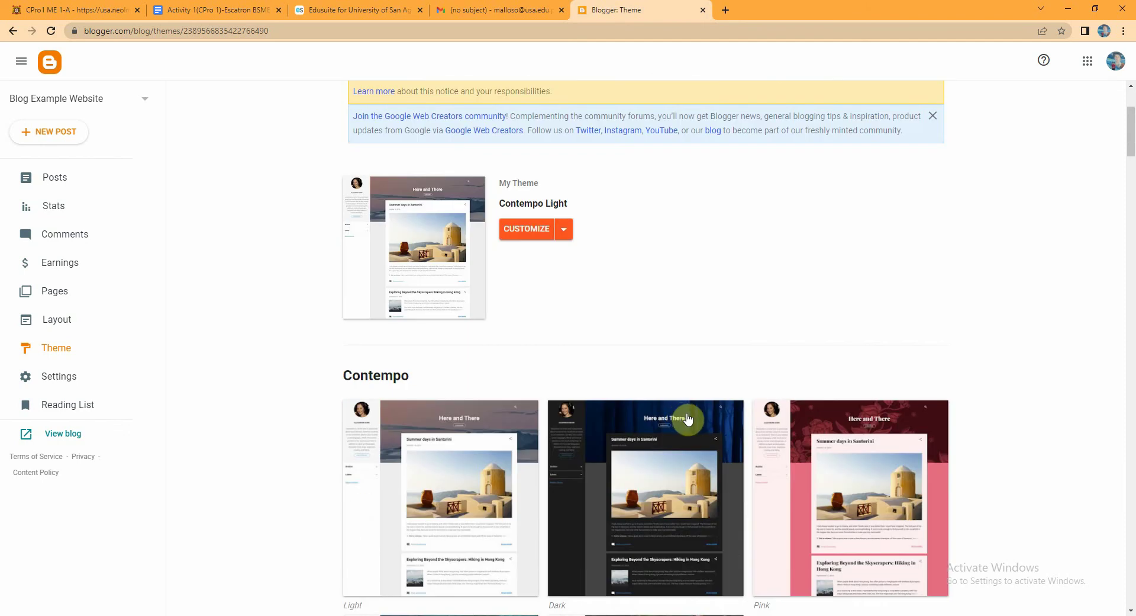
pyautogui.scroll(2, 686, 419)
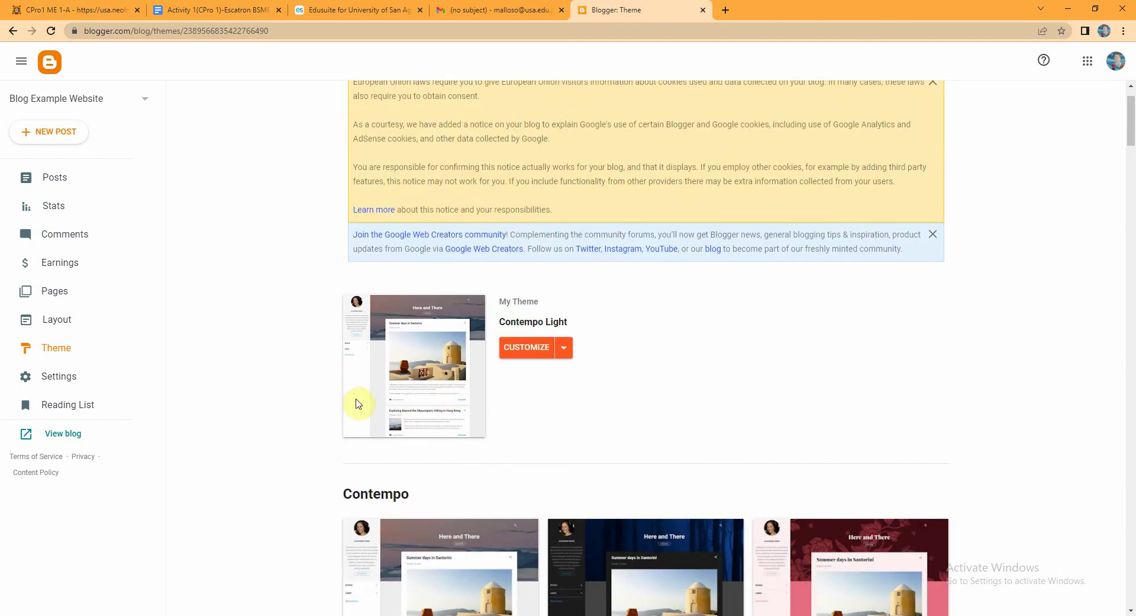
# Step: View the Contempo Pink theme enlarged and compare it with the Contempo Aqua variant
pyautogui.scroll(-6, 601, 388)
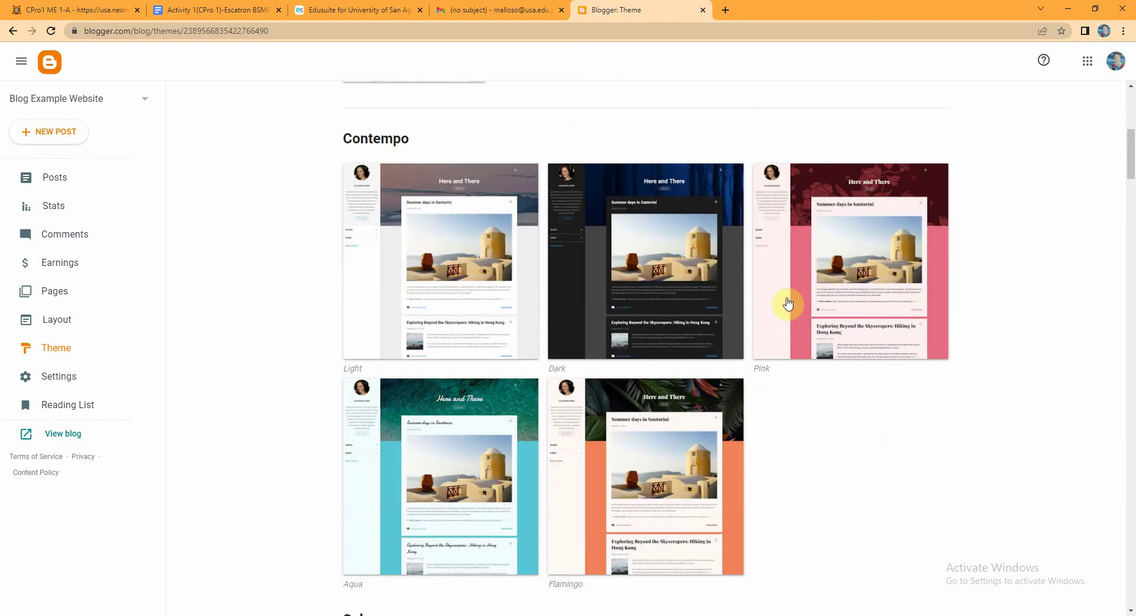
pyautogui.click(781, 301)
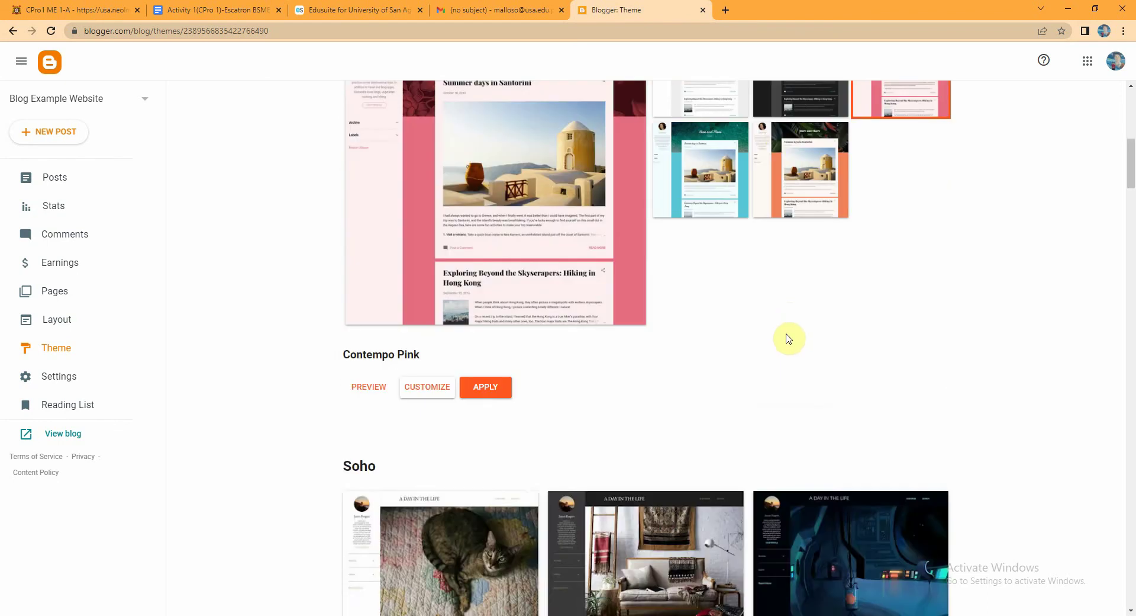
pyautogui.scroll(4, 789, 338)
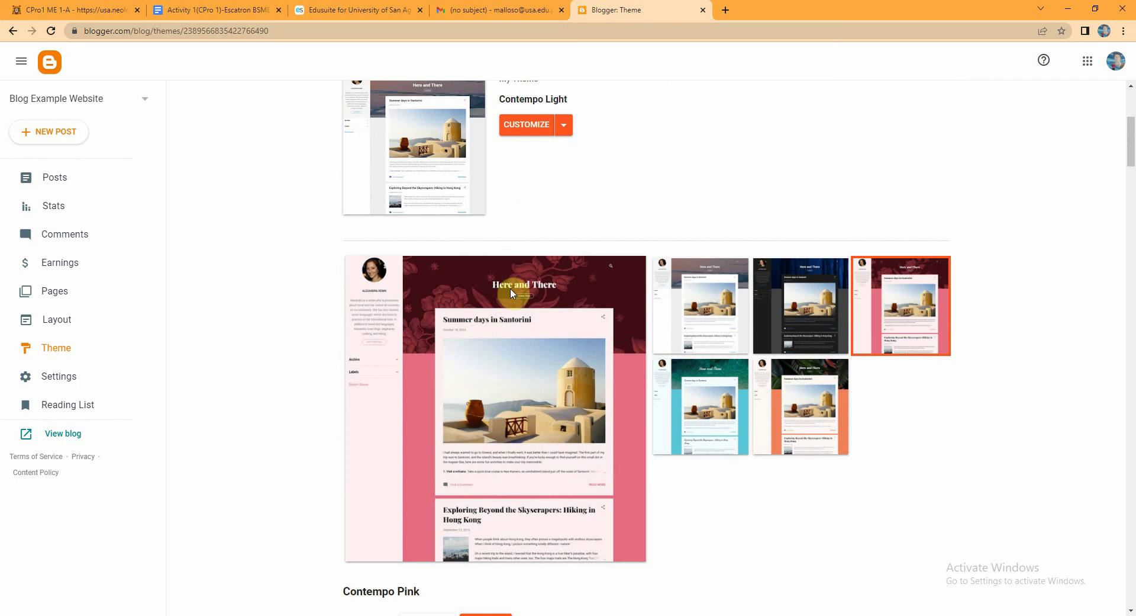
pyautogui.scroll(-2, 723, 540)
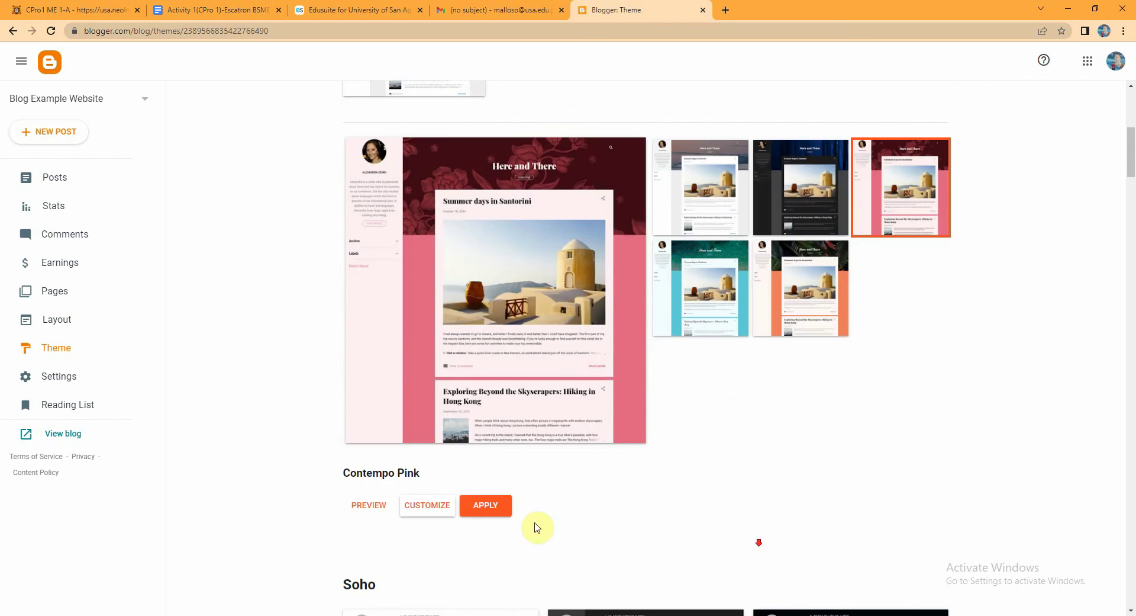
pyautogui.scroll(1, 677, 414)
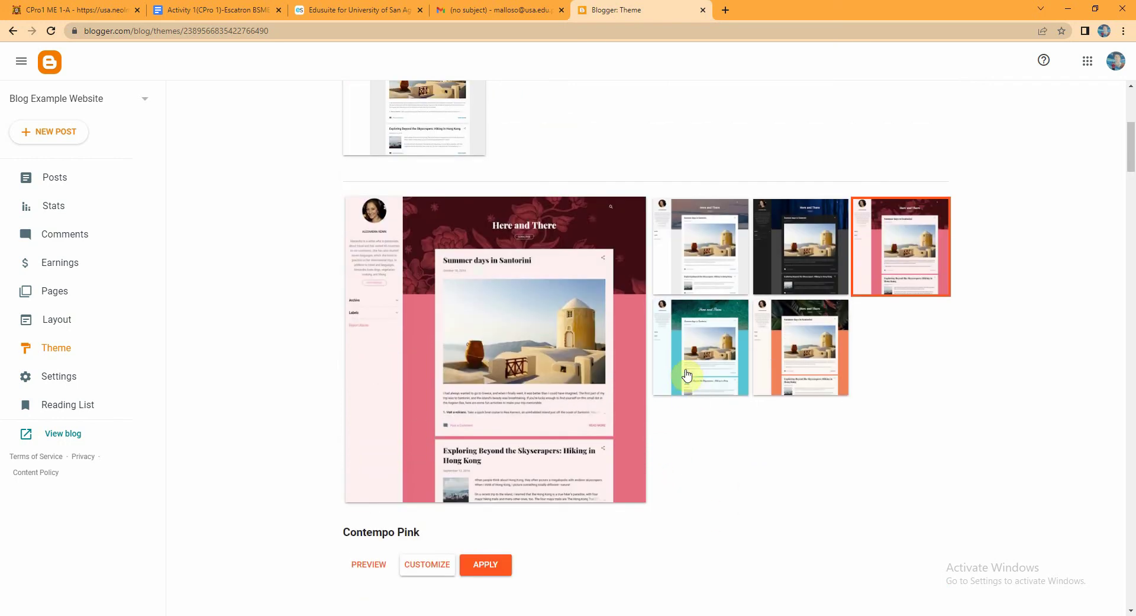
pyautogui.click(673, 368)
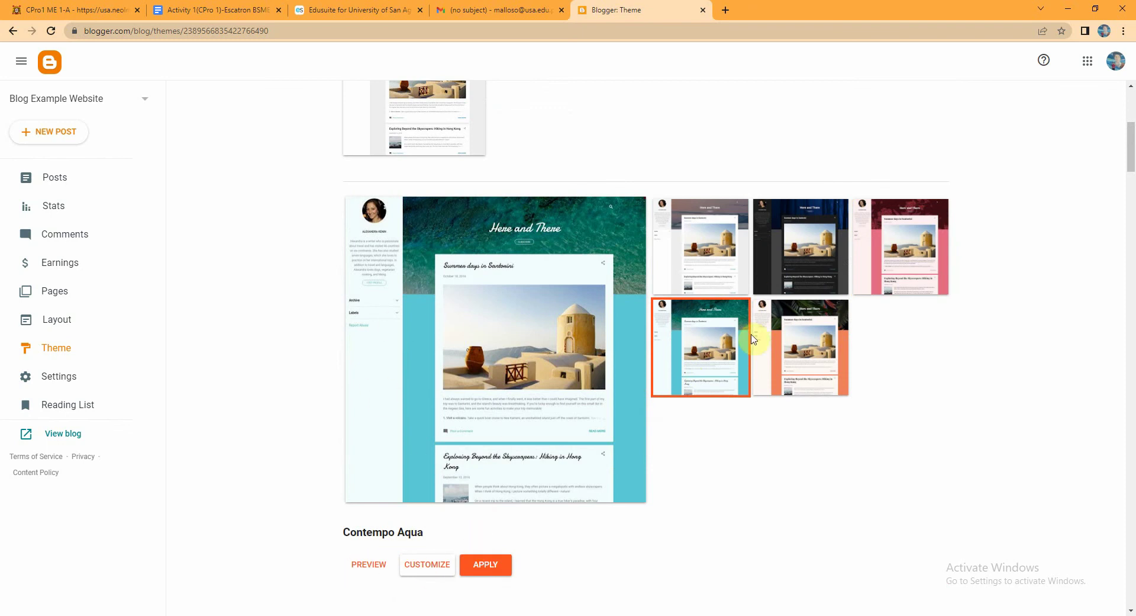
# Step: Apply the Contempo Aqua theme to the blog and look over its preview in the theme customizer
pyautogui.click(487, 566)
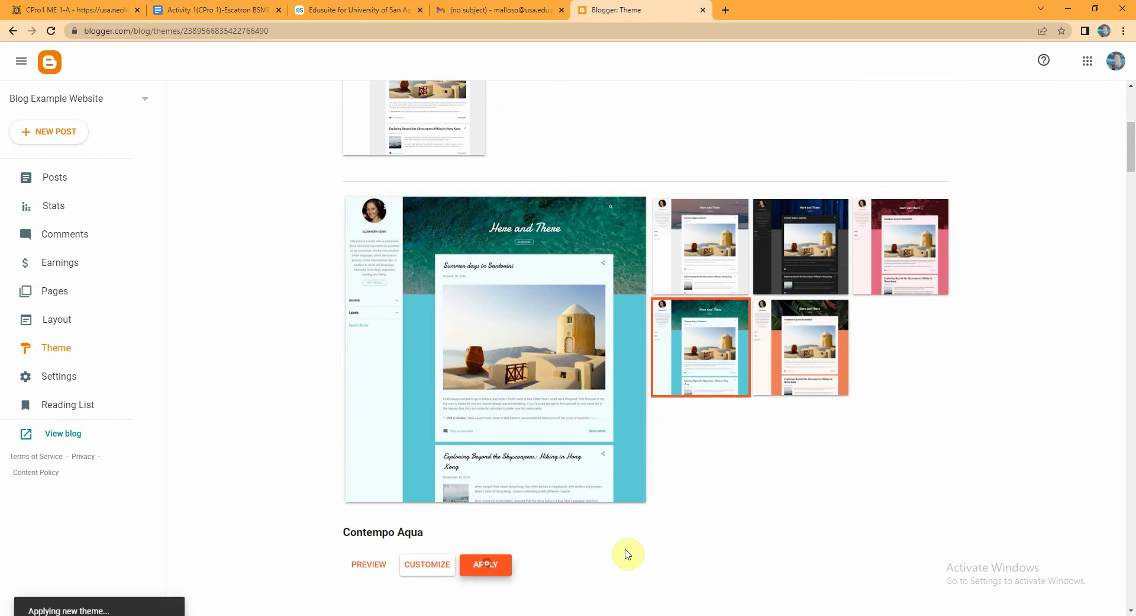
pyautogui.click(414, 571)
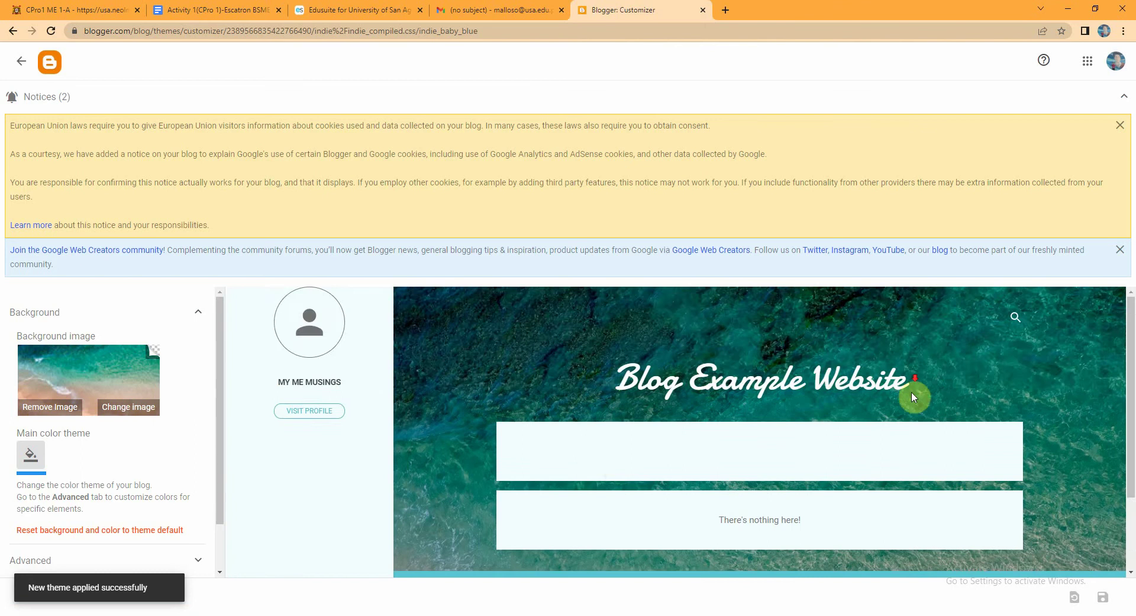
pyautogui.scroll(-2, 915, 397)
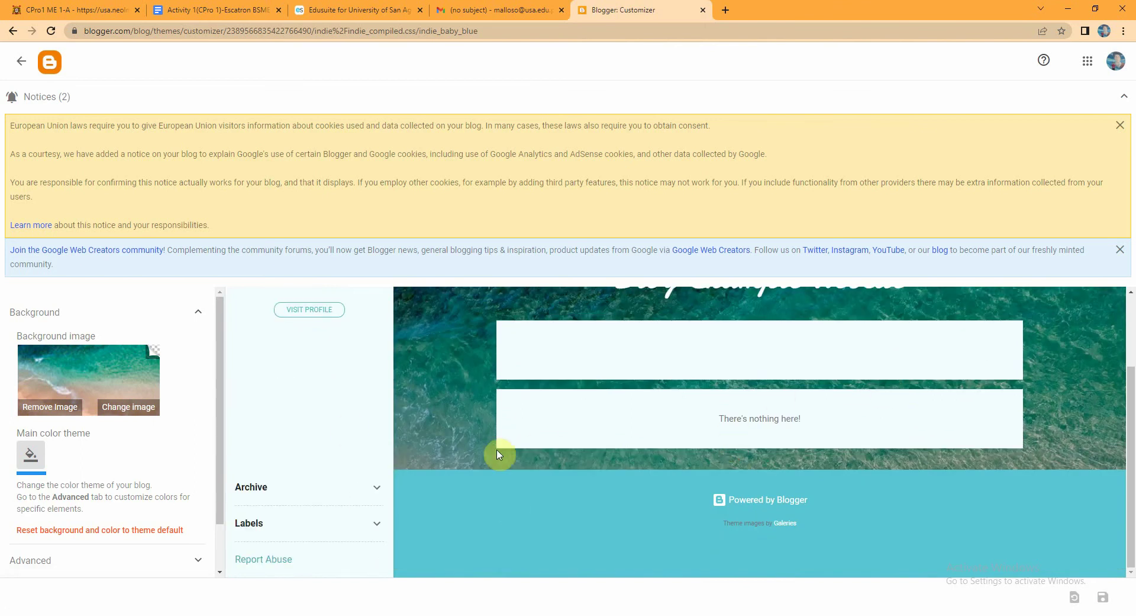
pyautogui.scroll(2, 496, 372)
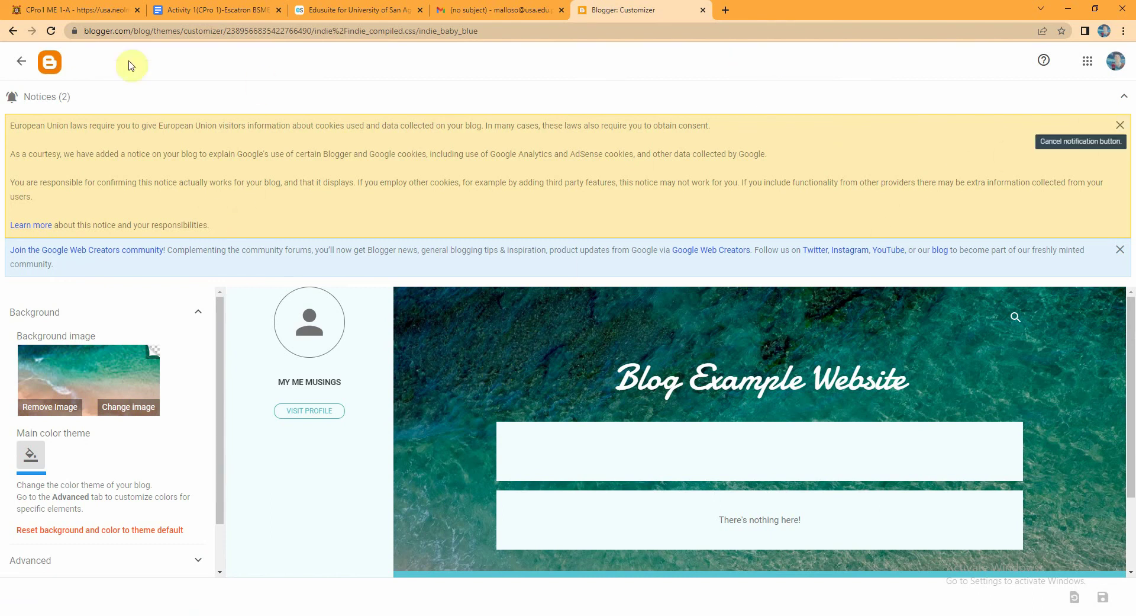
# Step: Return from the customizer to the theme gallery and apply the Contempo Aqua theme again
pyautogui.click(17, 67)
pyautogui.scroll(2, 306, 306)
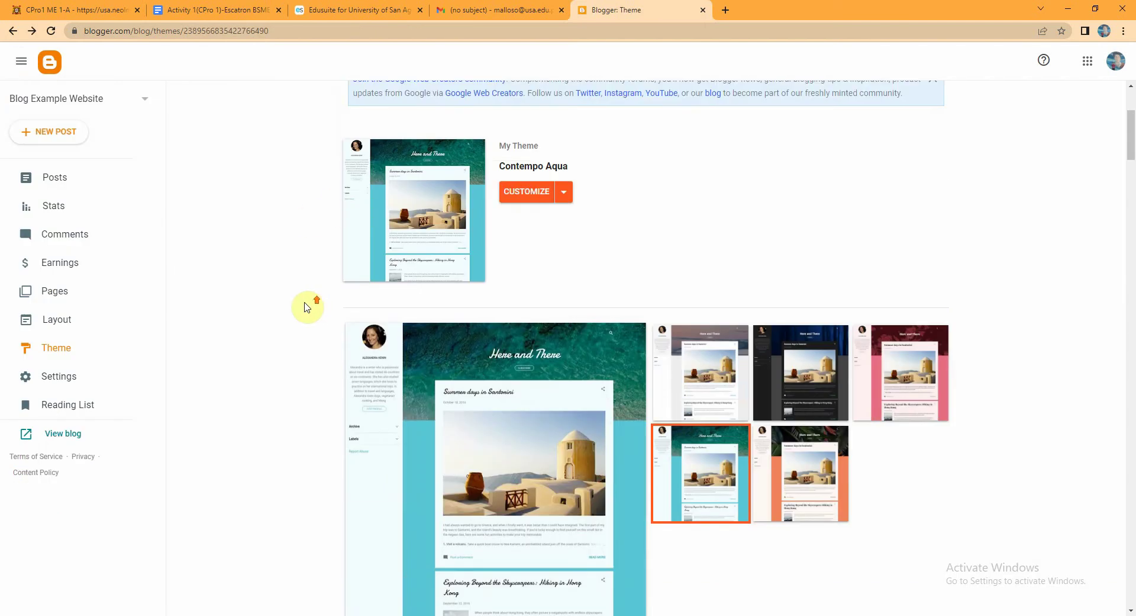
pyautogui.scroll(3, 306, 307)
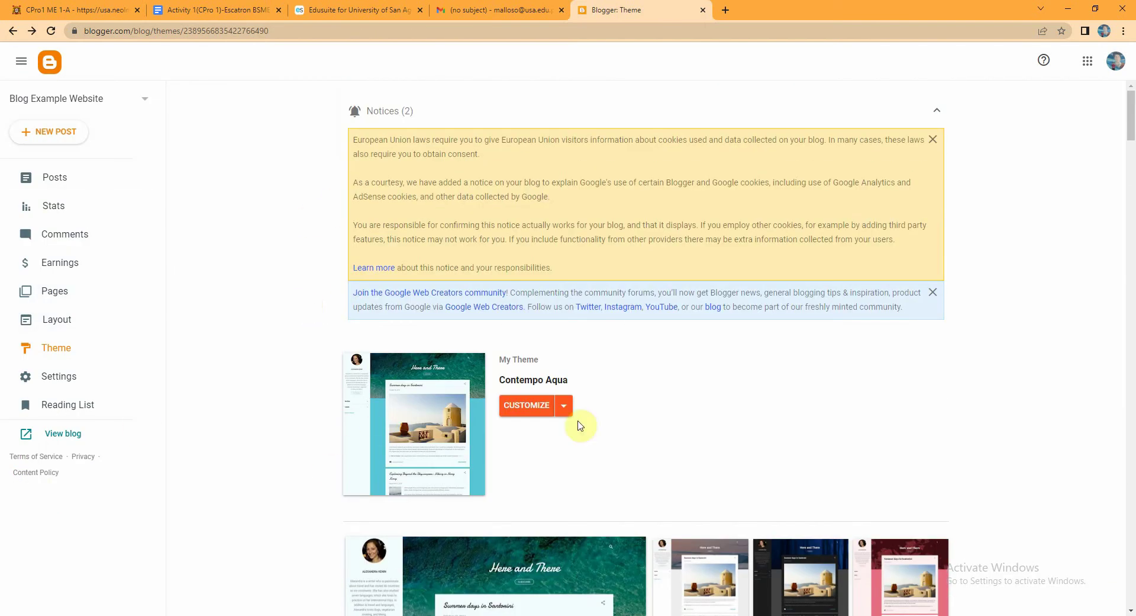
pyautogui.scroll(-6, 415, 439)
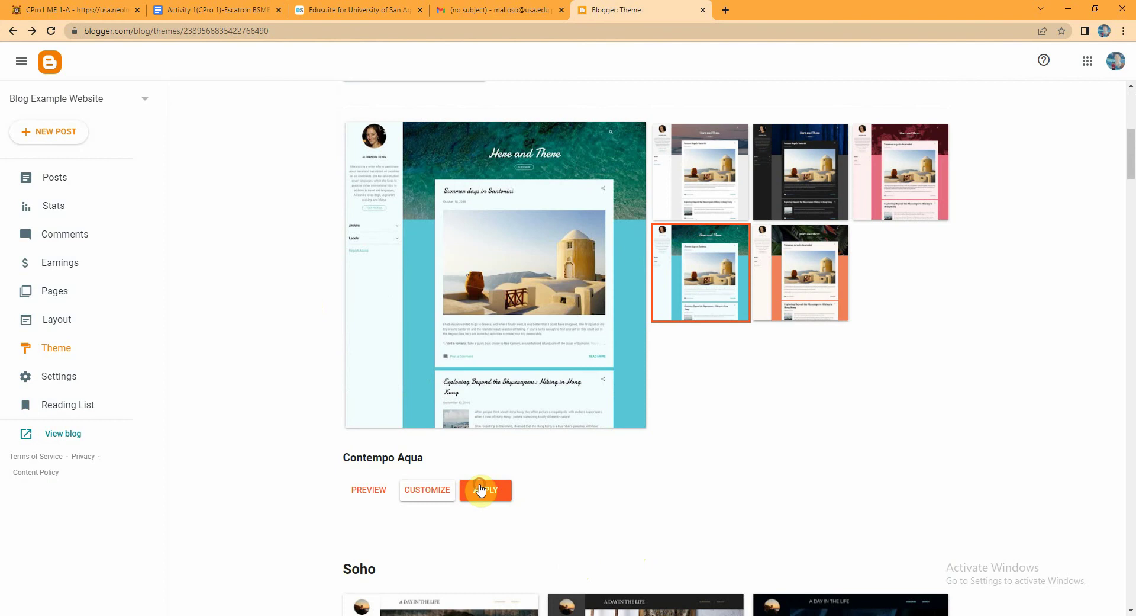
pyautogui.click(482, 486)
pyautogui.scroll(3, 296, 338)
pyautogui.scroll(3, 436, 265)
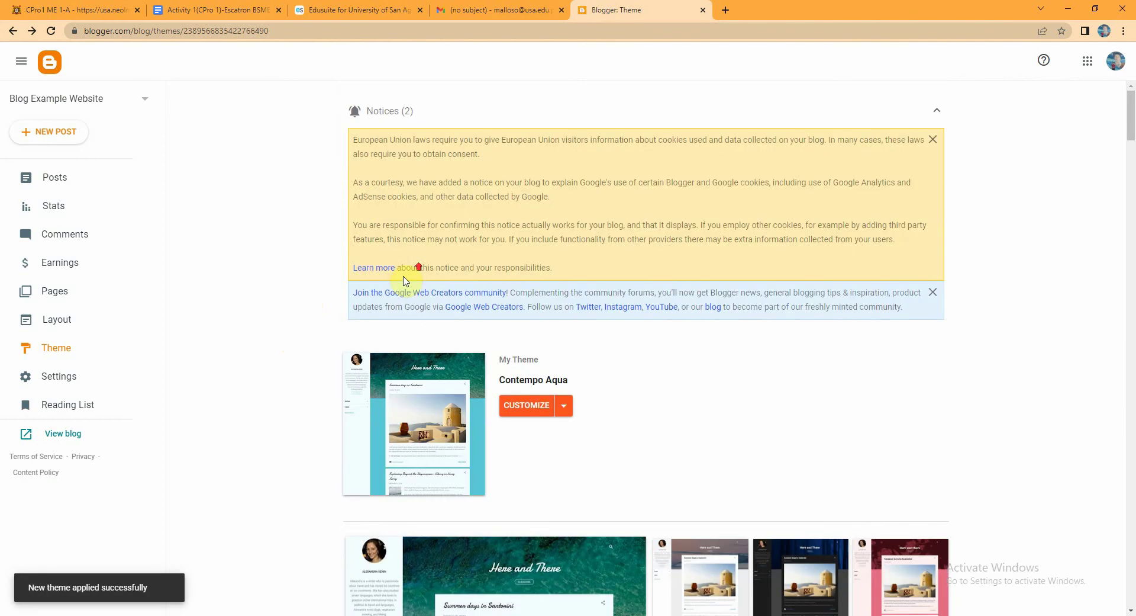
# Step: Start a new blog post and place the cursor in its empty title
pyautogui.click(75, 131)
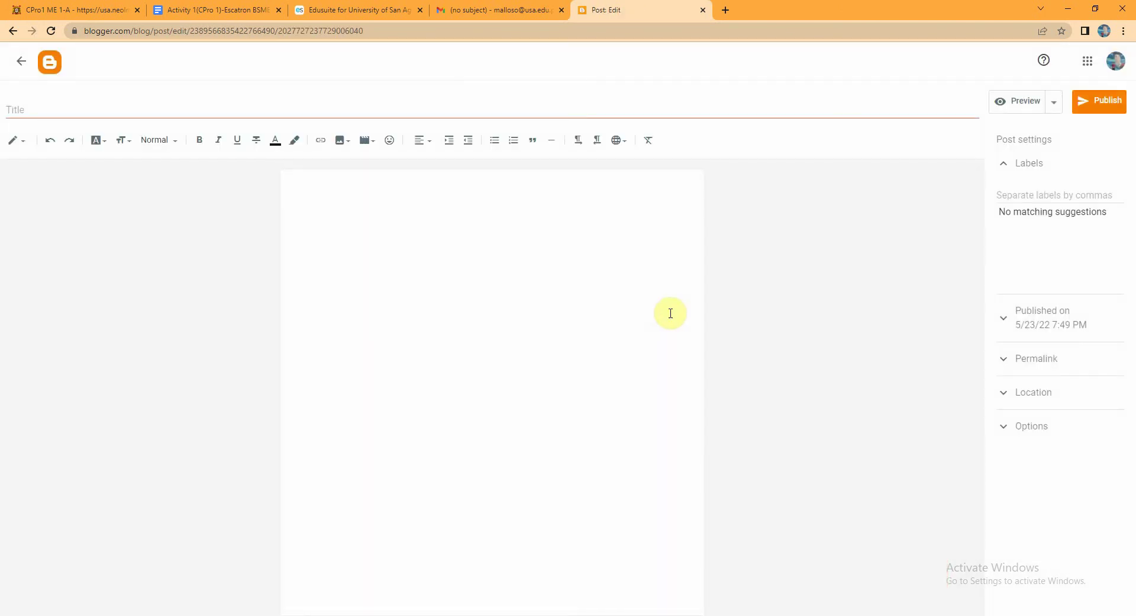
pyautogui.click(307, 112)
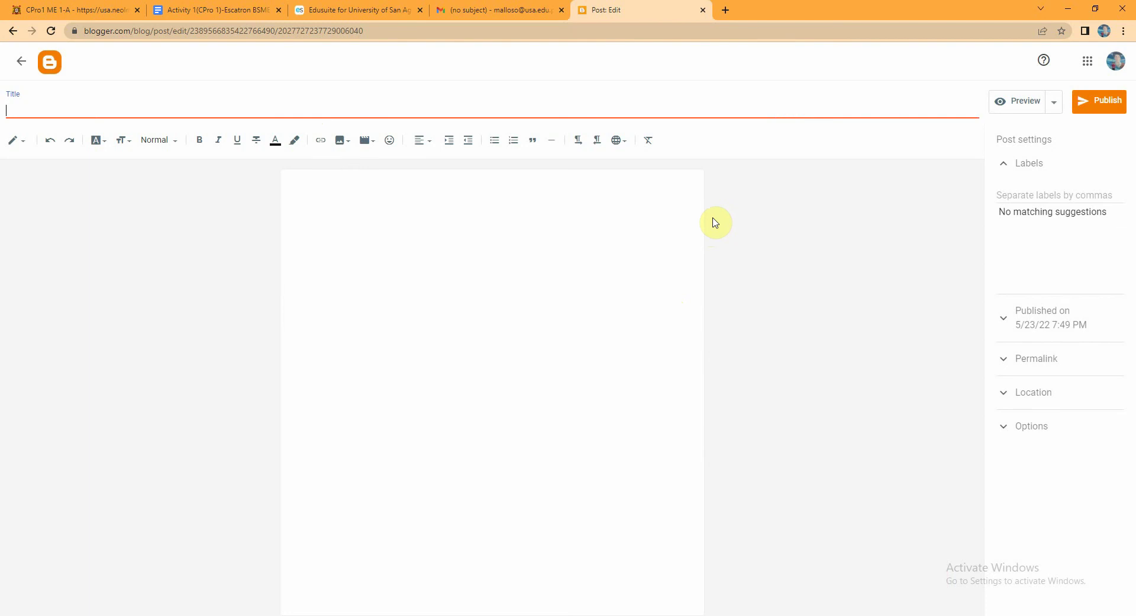
# Step: Search Google for "me word cloud" in a new browser tab
pyautogui.click(724, 11)
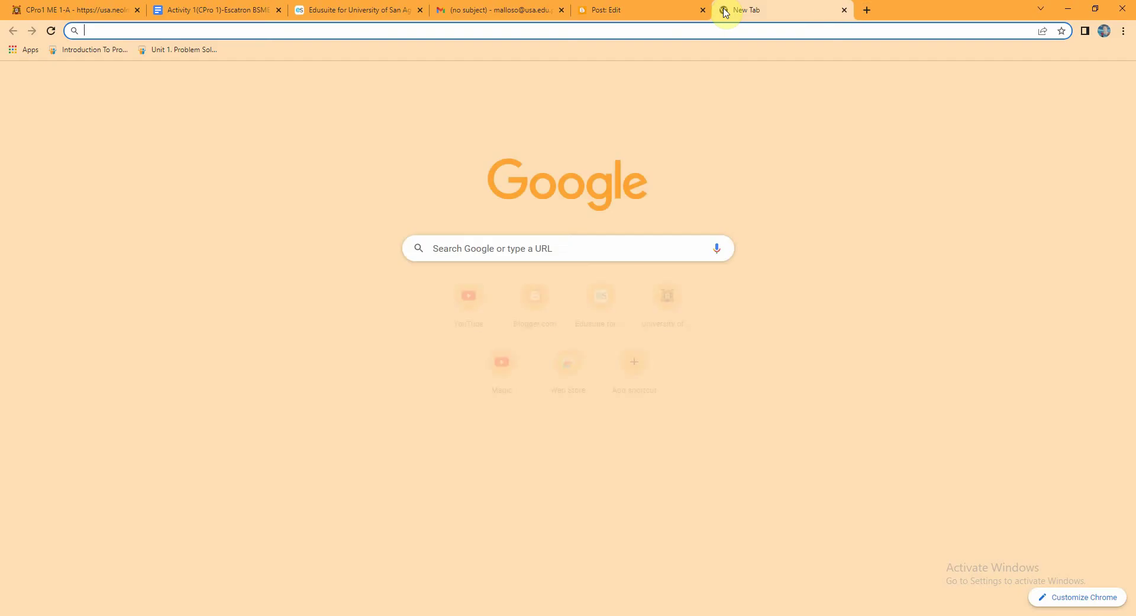
pyautogui.write('me word')
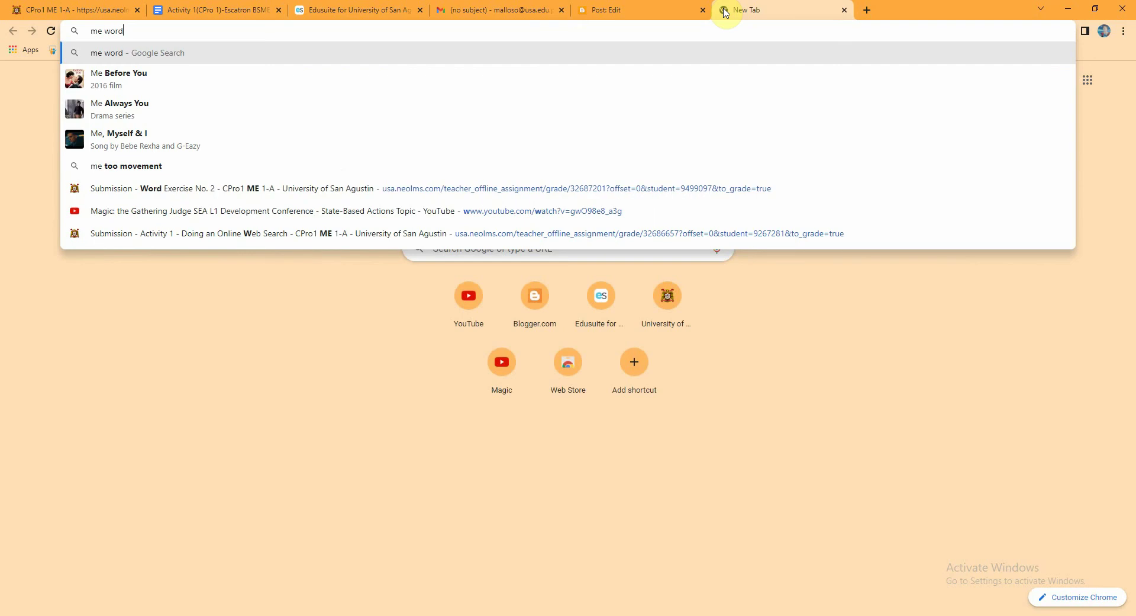
pyautogui.write(' cloud')
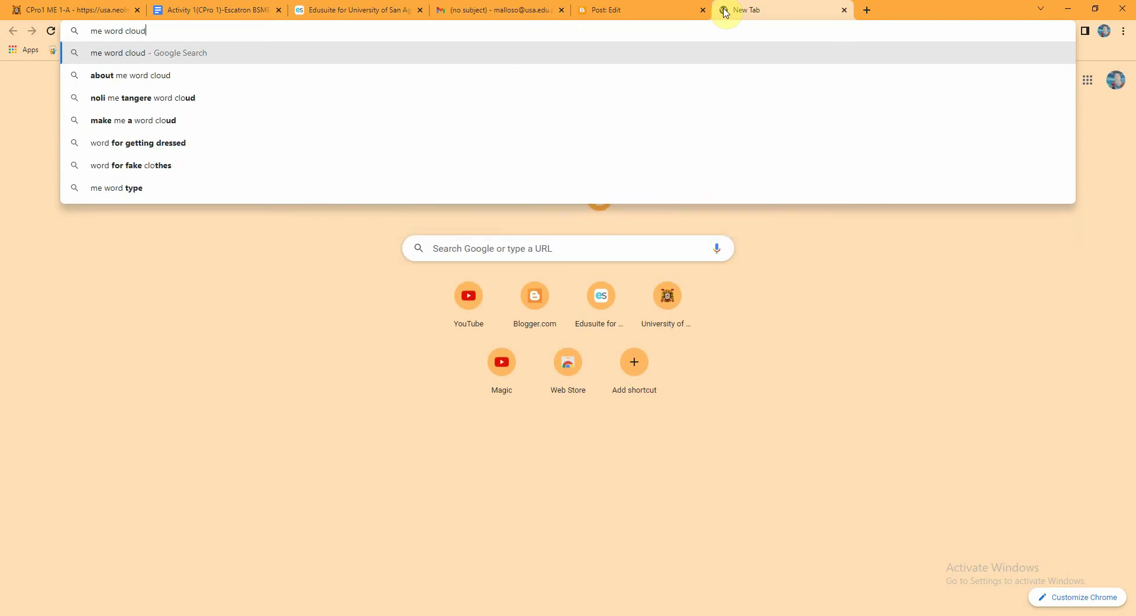
pyautogui.press('Return')
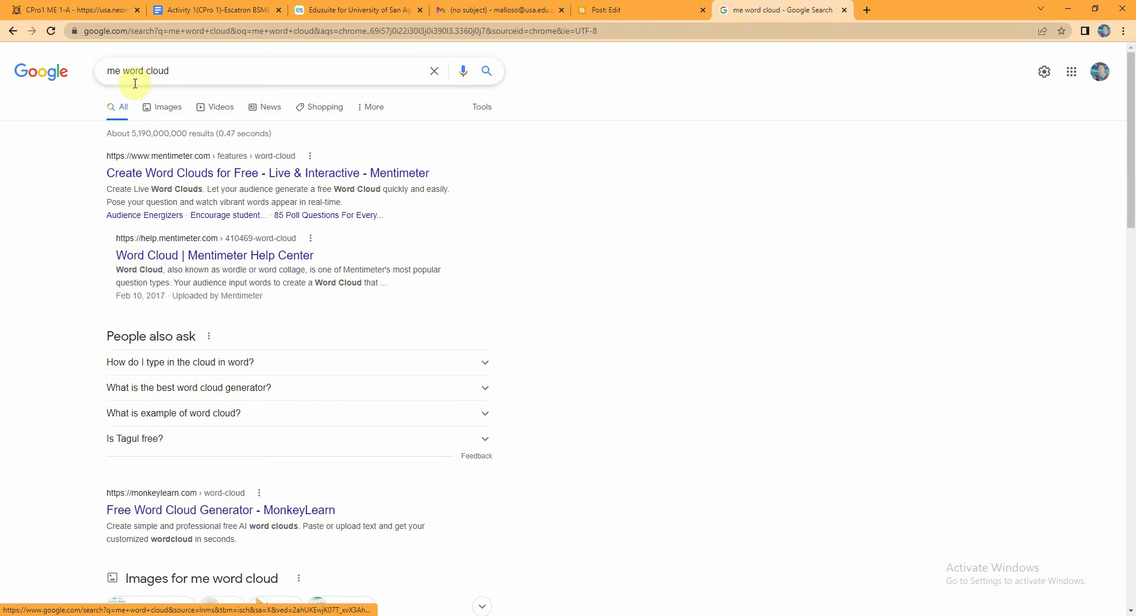
# Step: Change the search term to "engineering word cloud" and run the search again
pyautogui.write('engin')
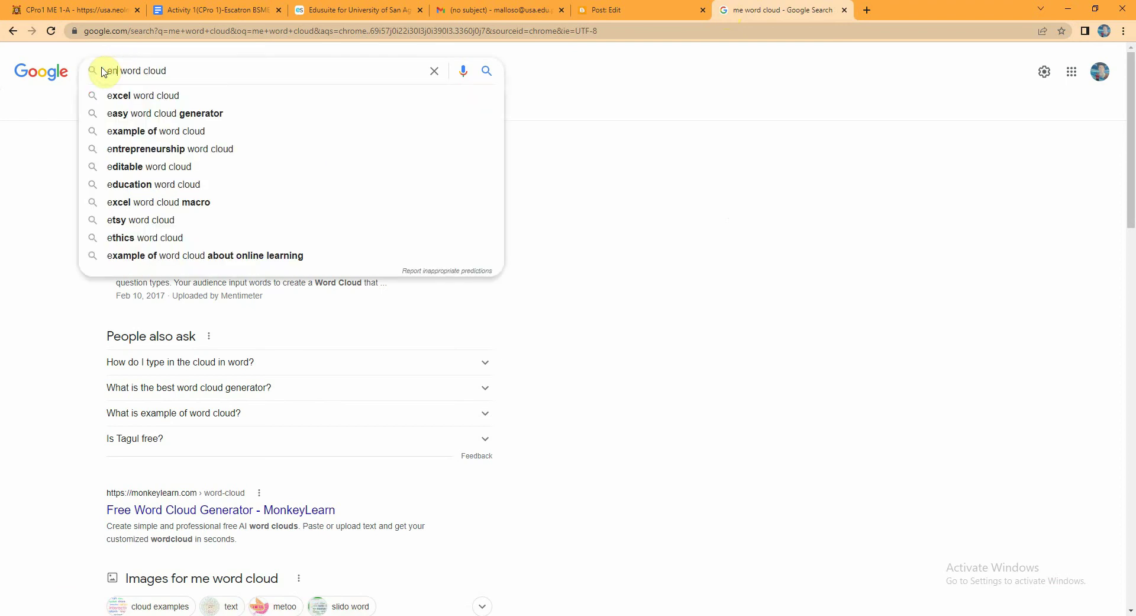
pyautogui.write('eer')
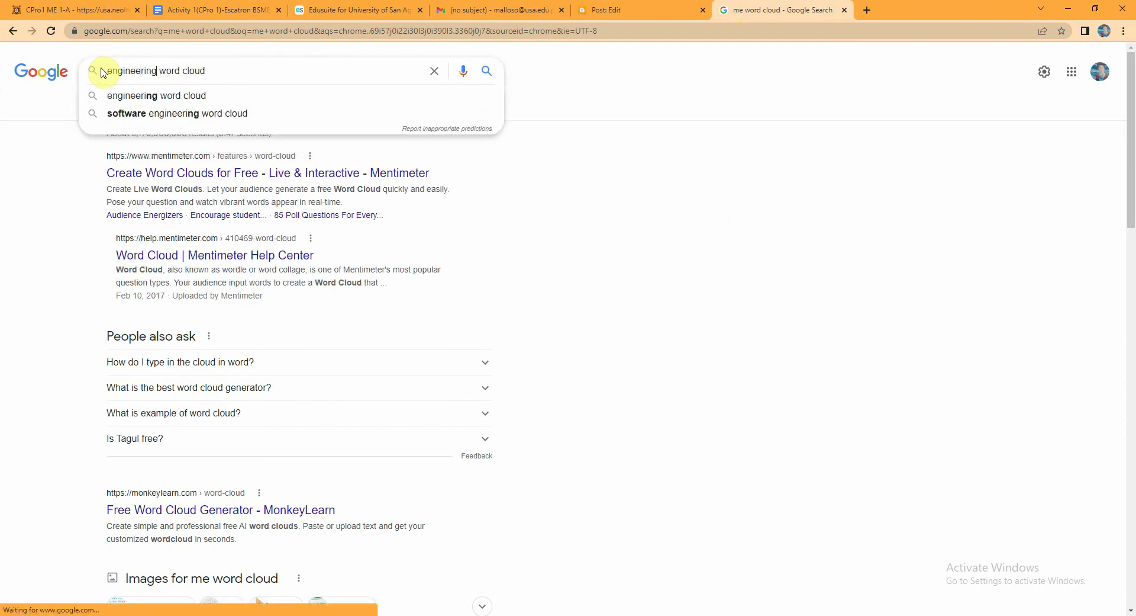
pyautogui.write('ing')
pyautogui.press('Return')
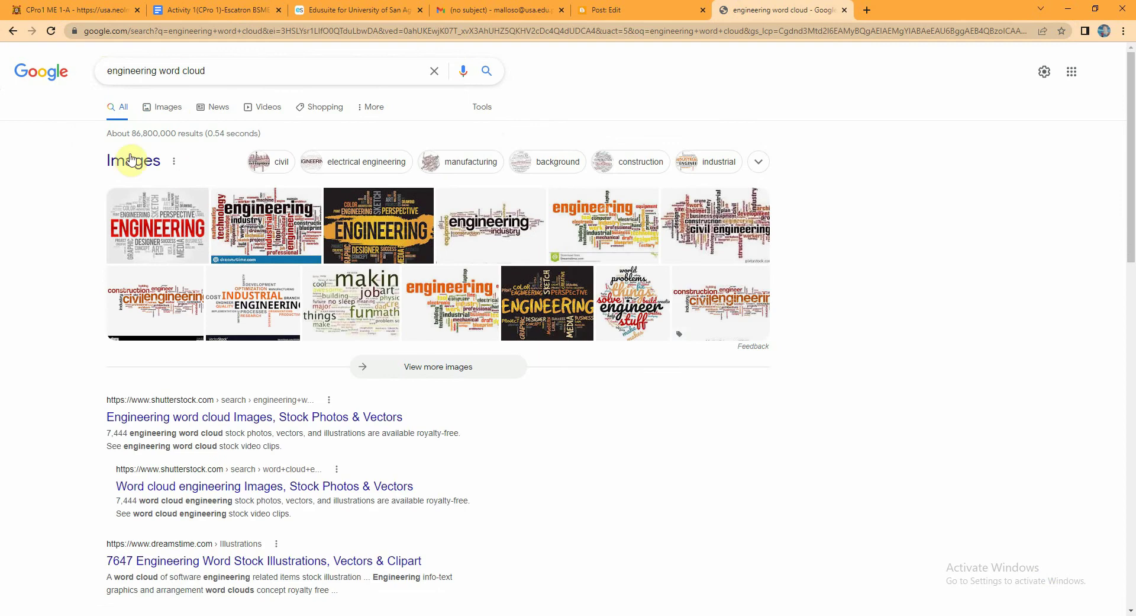
# Step: View the image results for the engineering word cloud, enlarge the first Shutterstock image, close it and return to all results
pyautogui.click(172, 112)
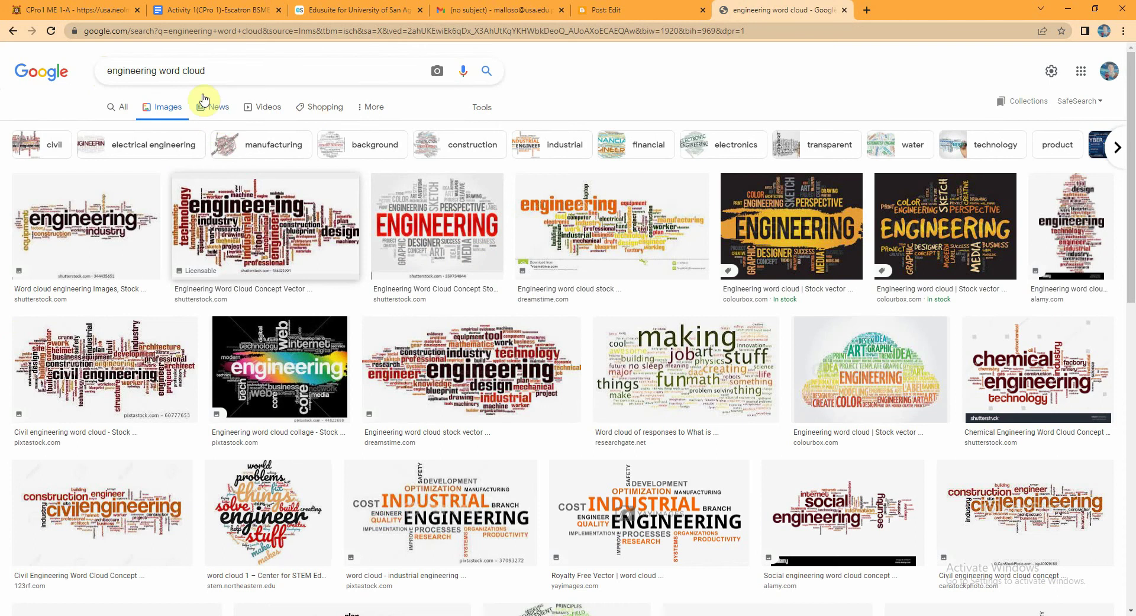
pyautogui.click(86, 225)
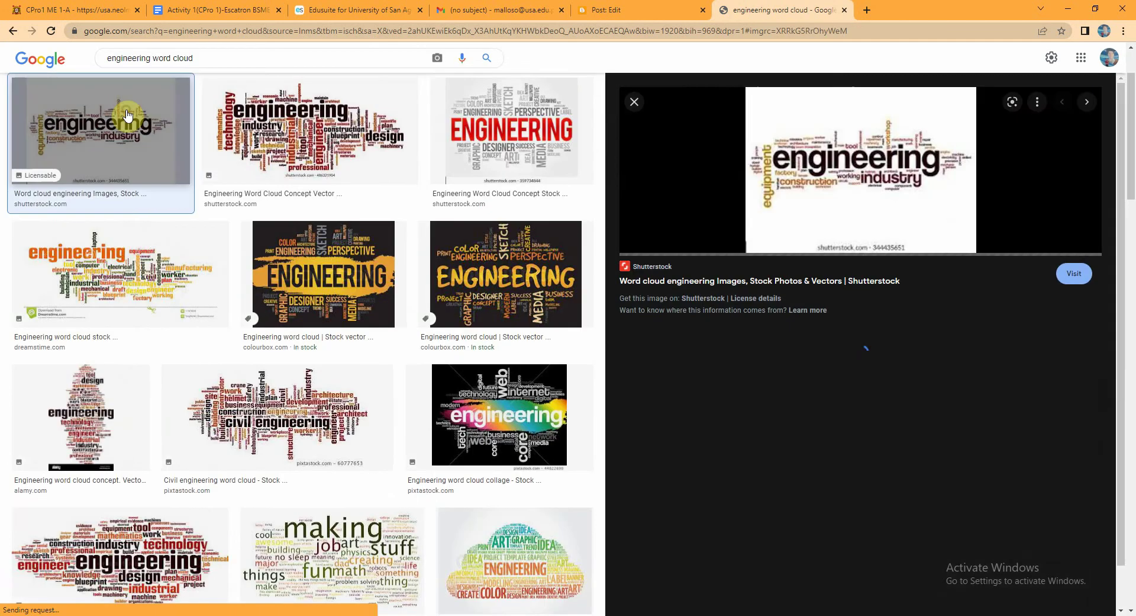
pyautogui.click(634, 103)
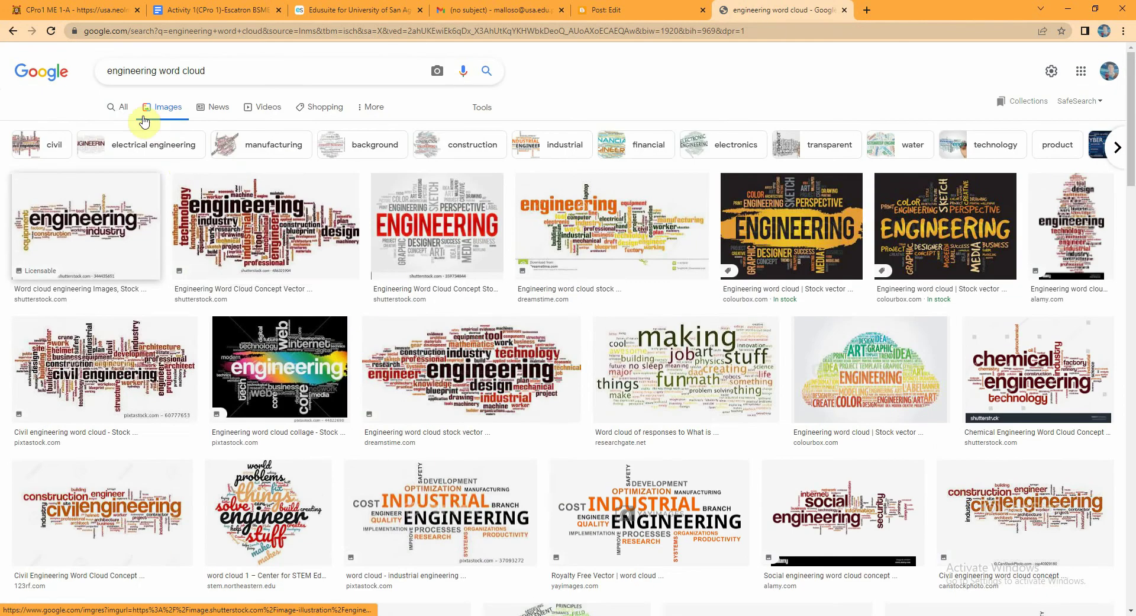
pyautogui.click(121, 108)
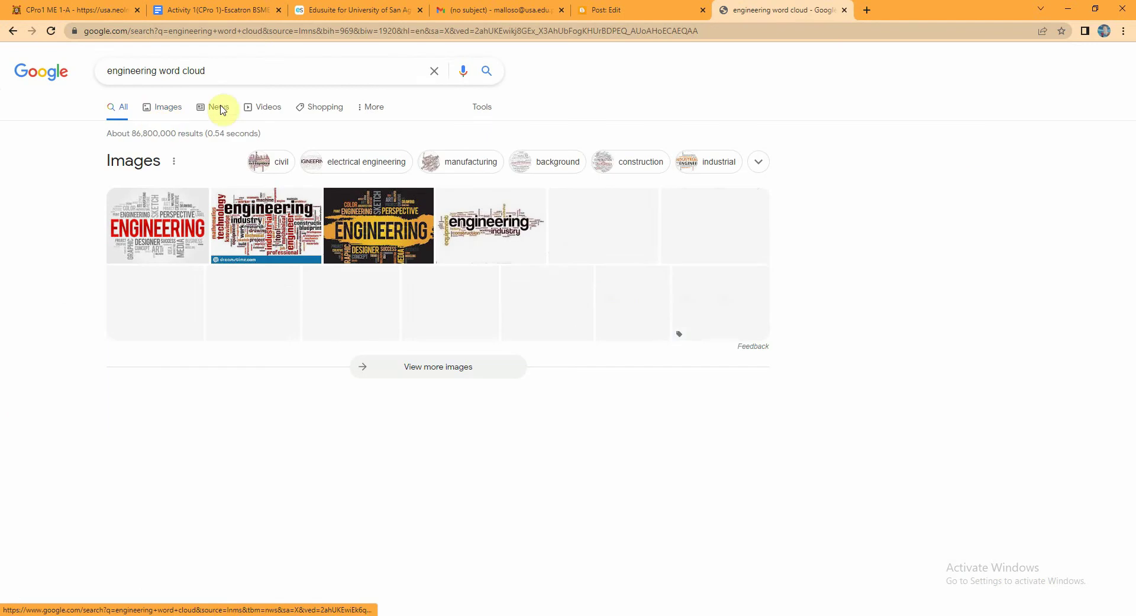
# Step: Replace "word cloud" in the query and search Google for "engineering industry news"
pyautogui.moveTo(239, 74); pyautogui.dragTo(173, 75)
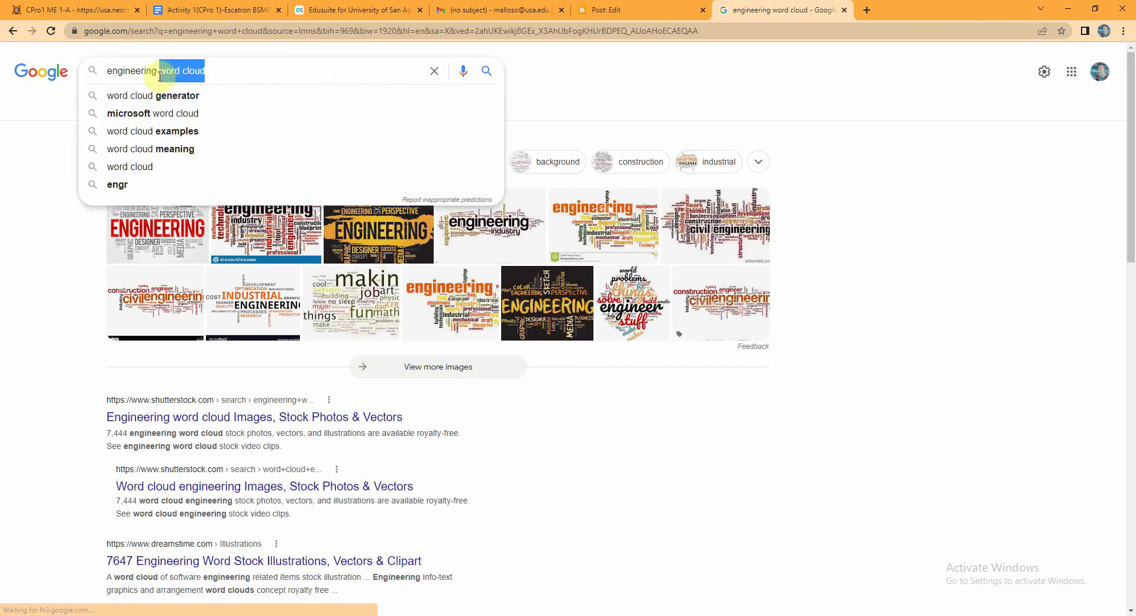
pyautogui.press('BackSpace')
pyautogui.write('induste')
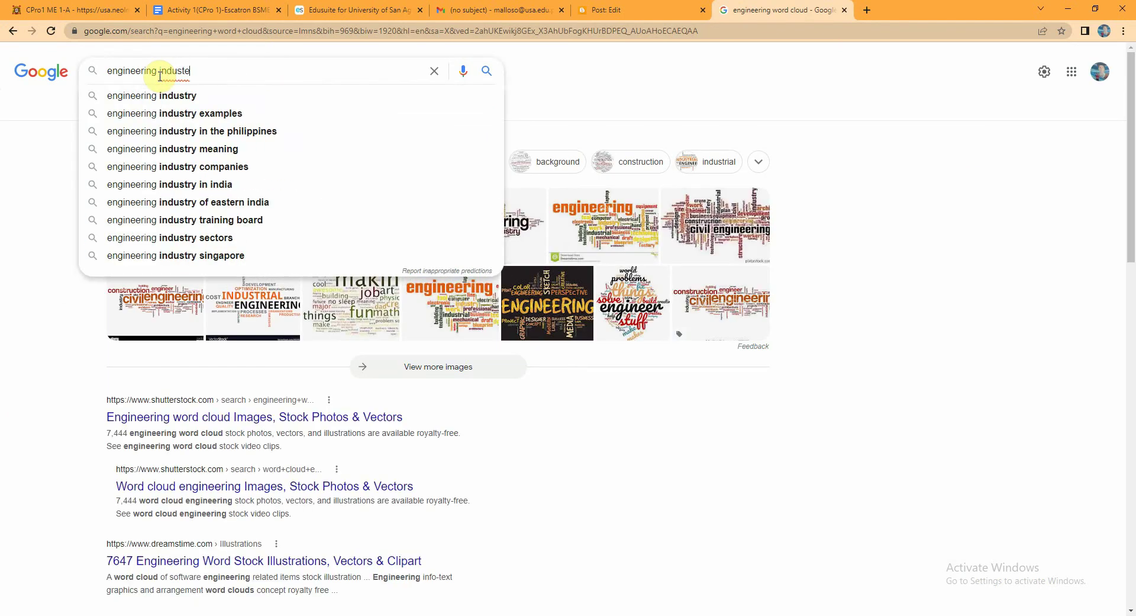
pyautogui.press('Return')
pyautogui.write('ry news')
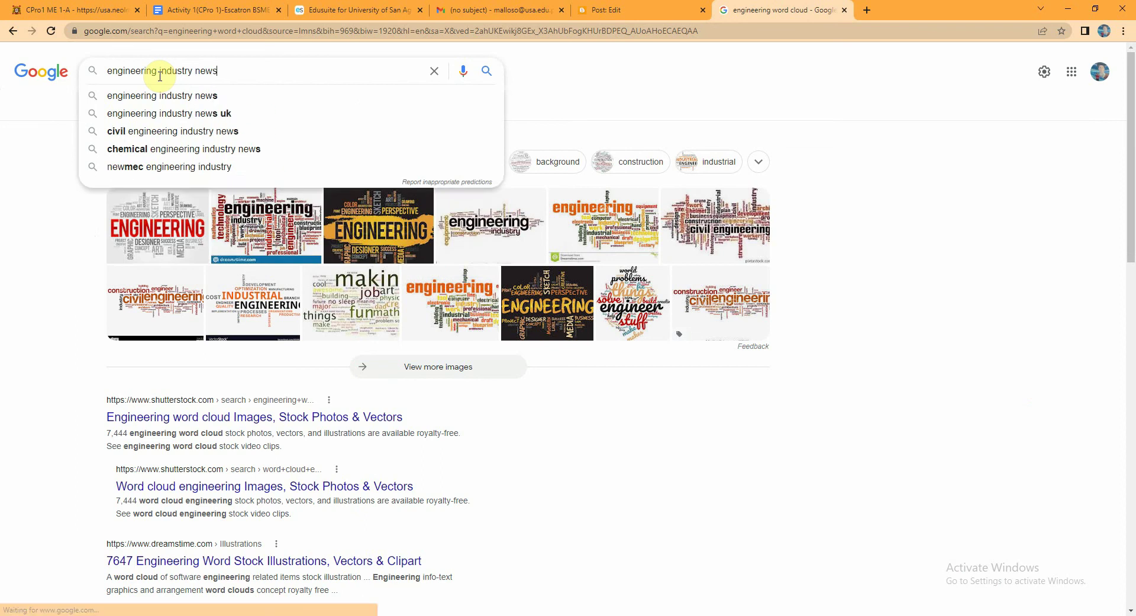
pyautogui.press('Return')
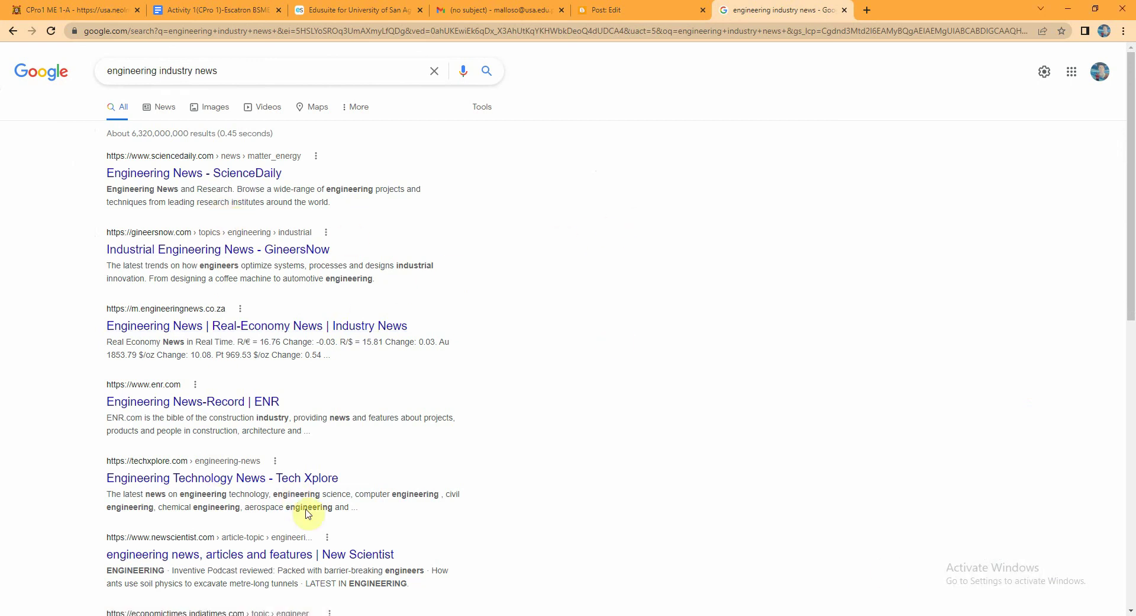
# Step: Open the Engineering Technology News page of Tech Xplore from the search results and look through its articles
pyautogui.scroll(-2, 707, 355)
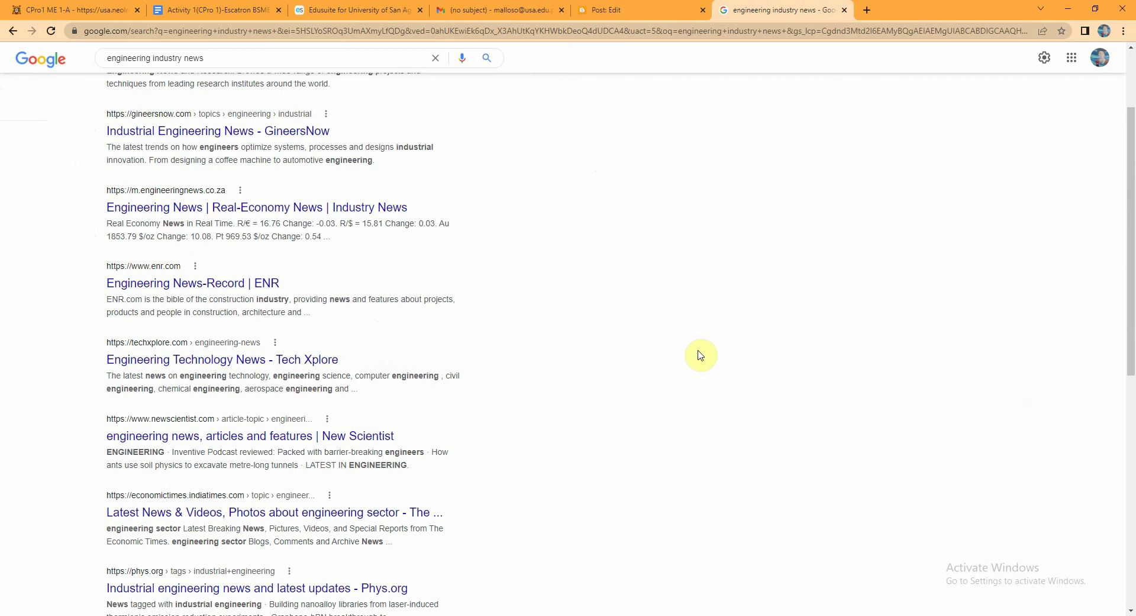
pyautogui.click(254, 361)
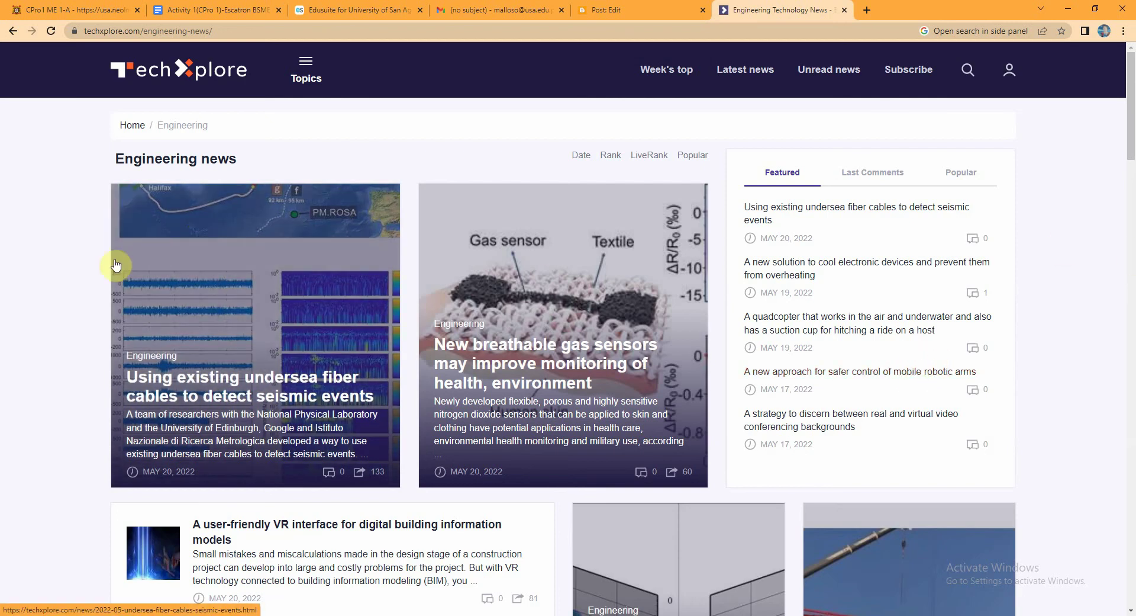
pyautogui.scroll(-2, 424, 331)
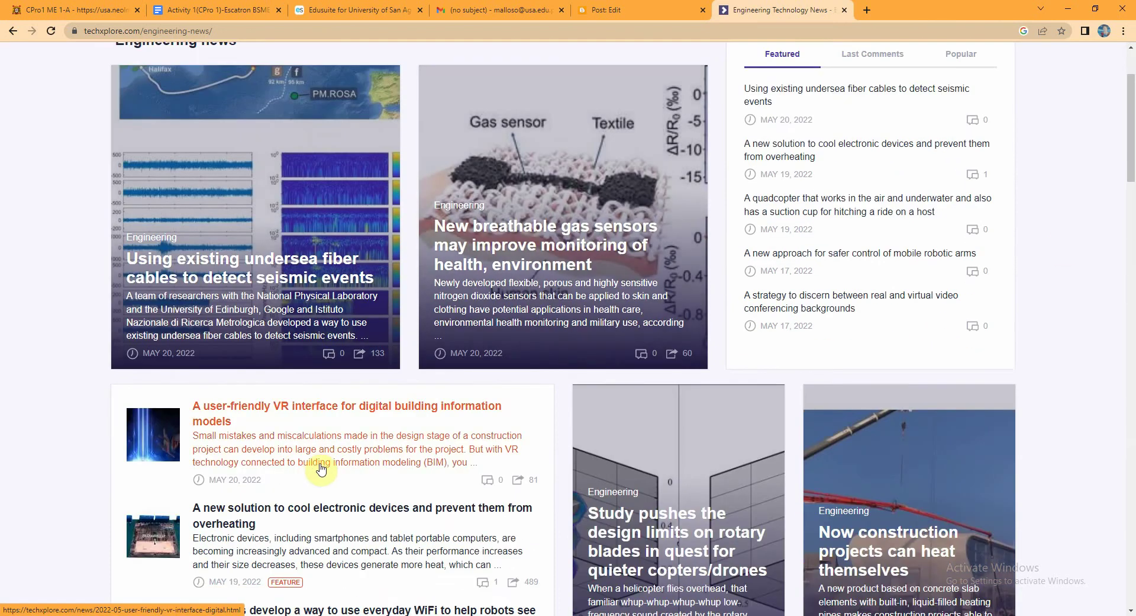
pyautogui.scroll(-4, 393, 456)
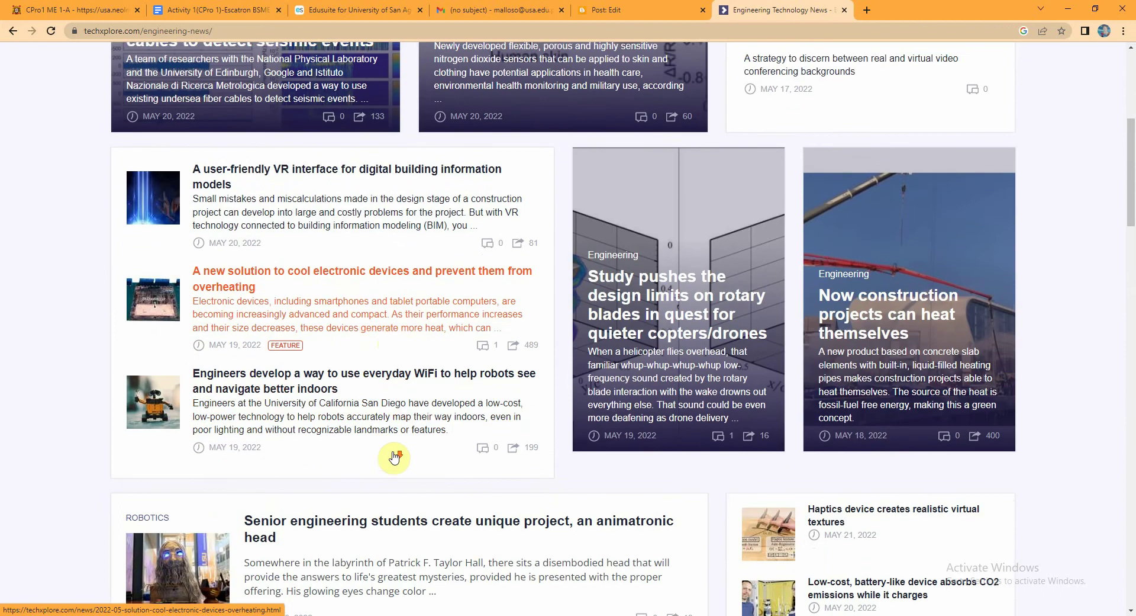
pyautogui.scroll(-1, 393, 457)
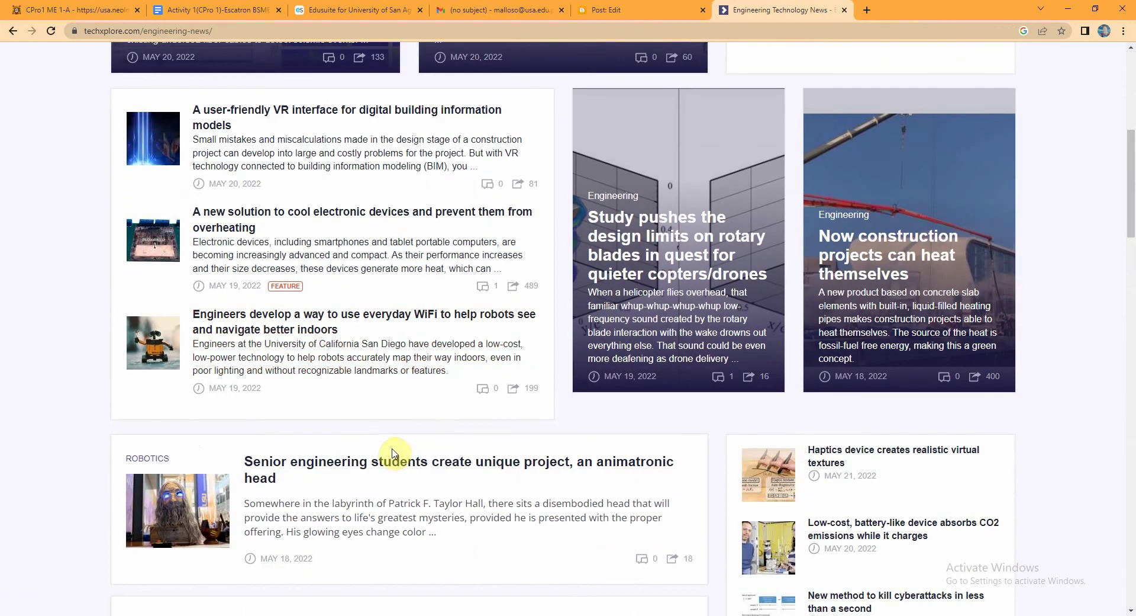
pyautogui.scroll(2, 407, 414)
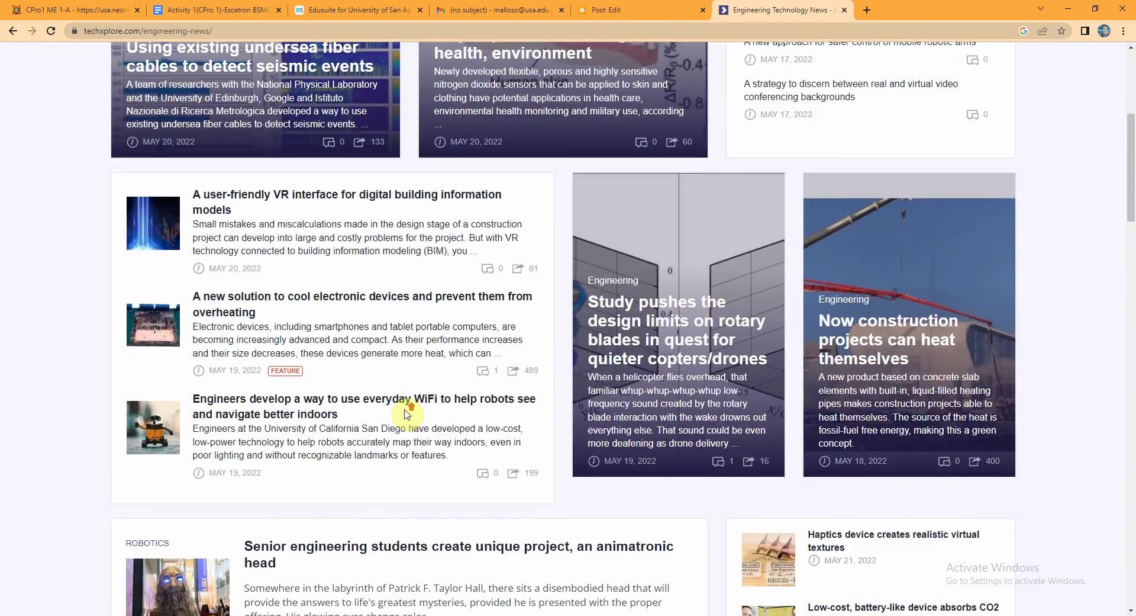